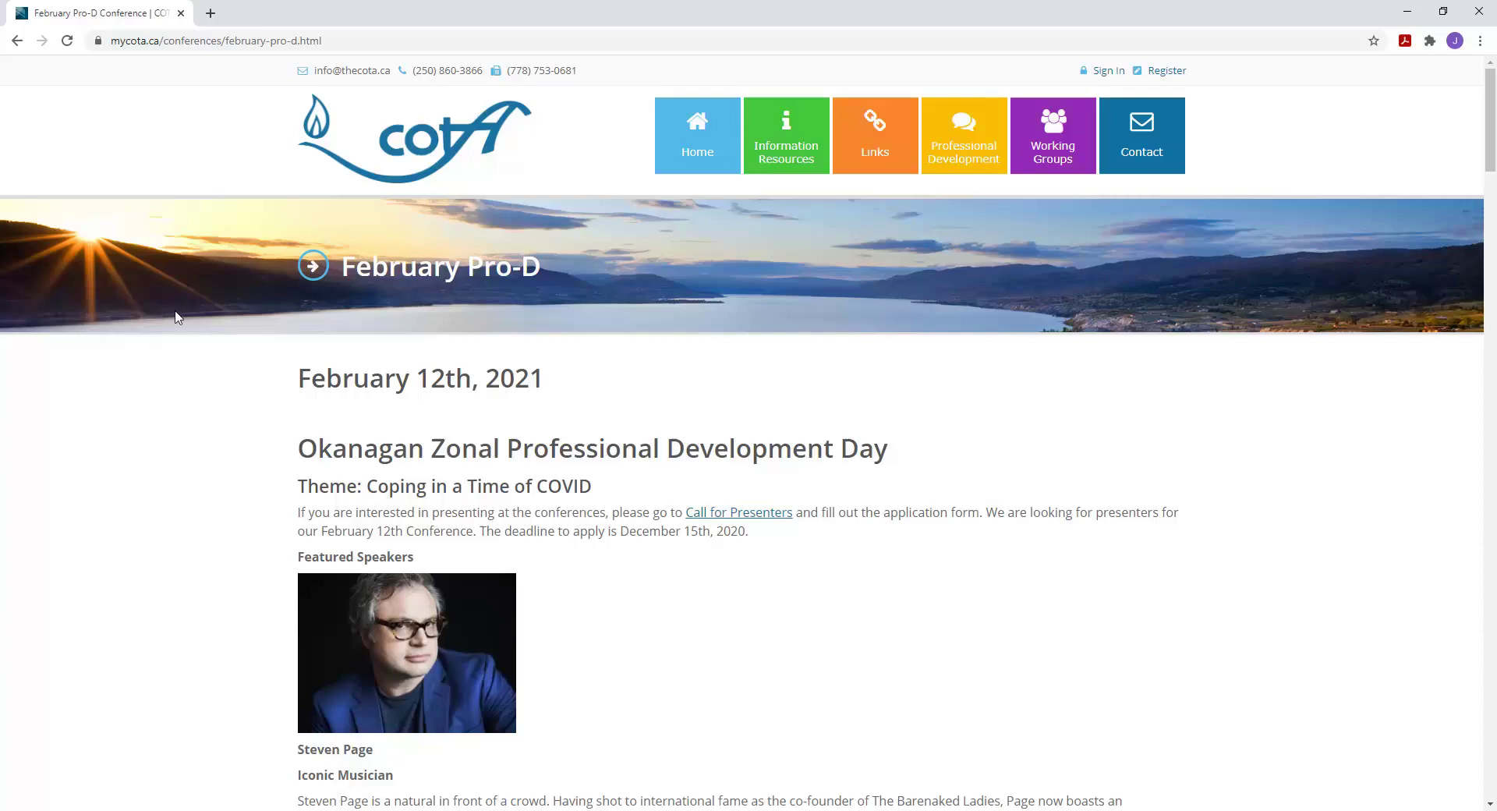
Step: Scroll down the February Pro-D page to the Fees and Eventbrite registration section
scroll(184, 524, down, 11)
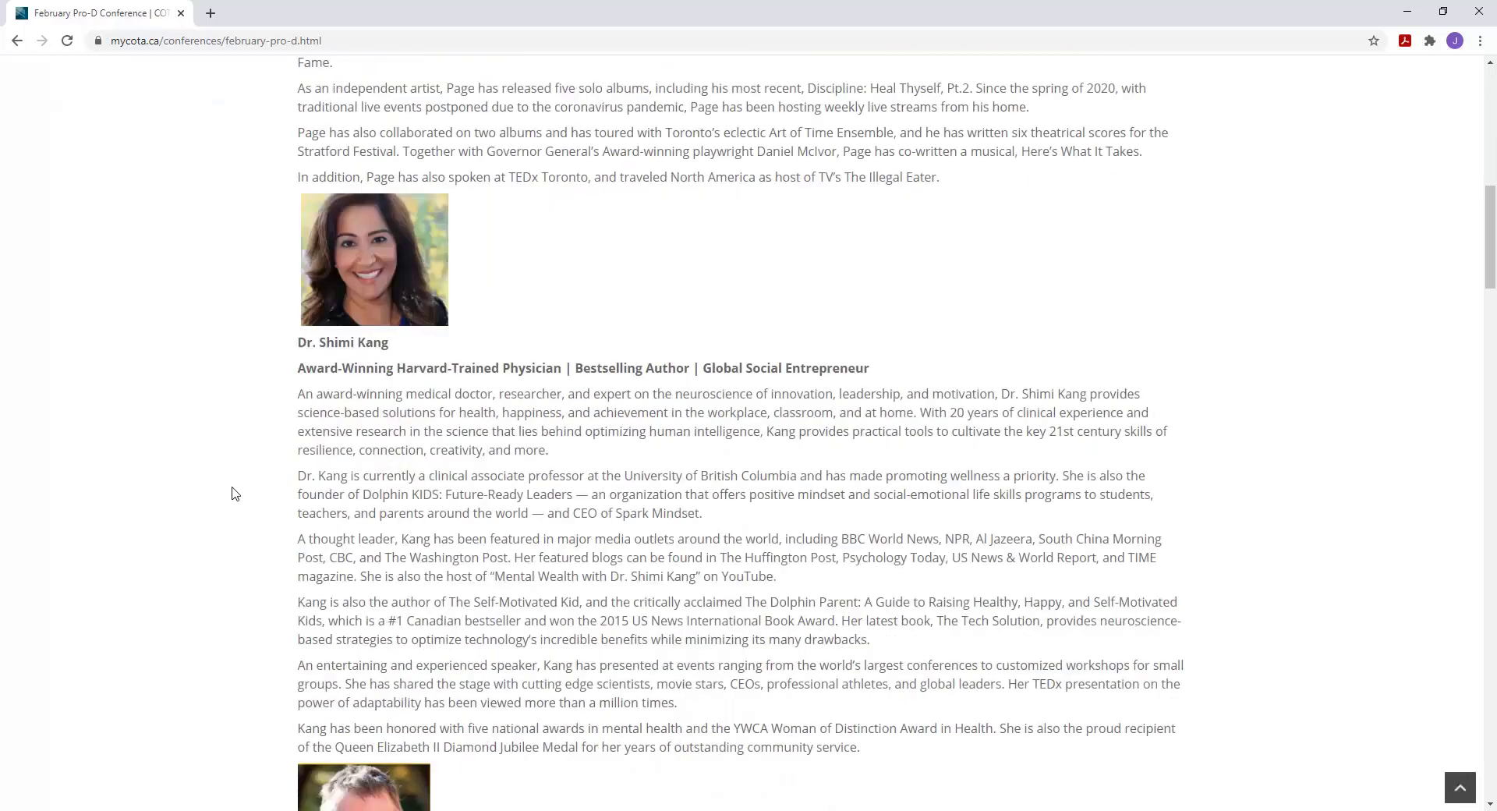
scroll(233, 493, down, 15)
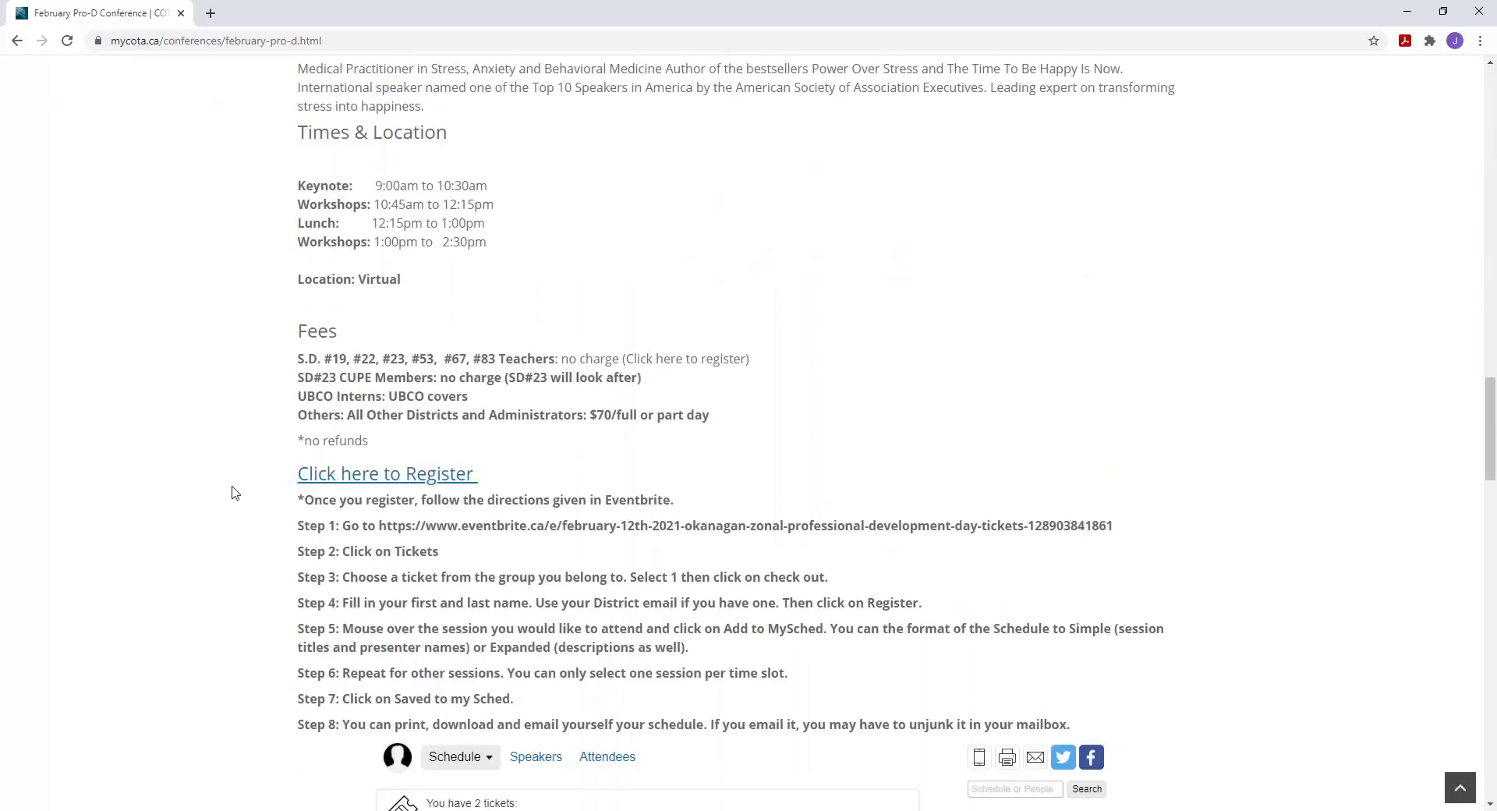
scroll(234, 492, down, 1)
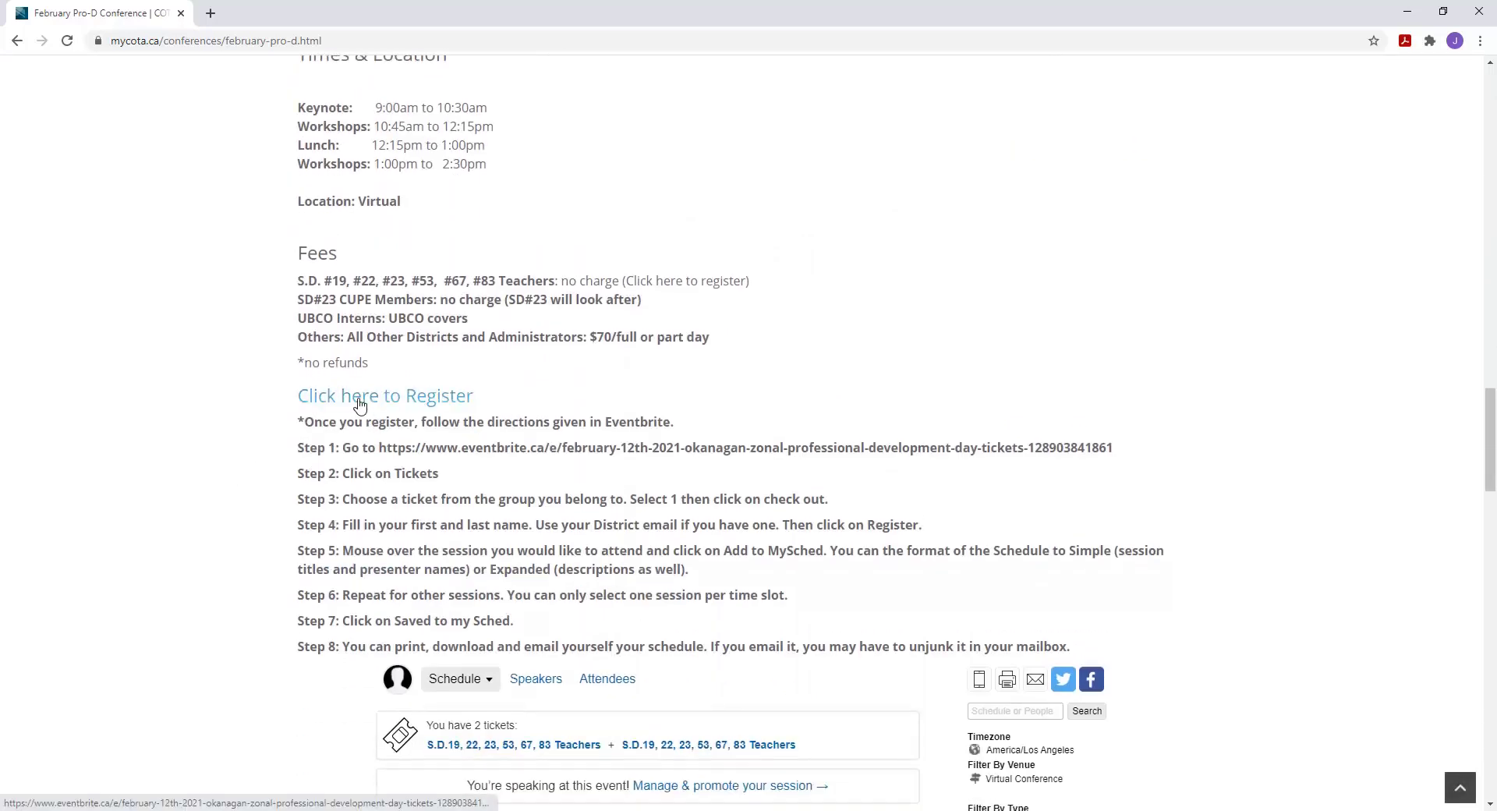
Step: Open the Eventbrite page for the February 12th, 2021 Okanagan Zonal Pro-D Day and list its ticket types
click(357, 402)
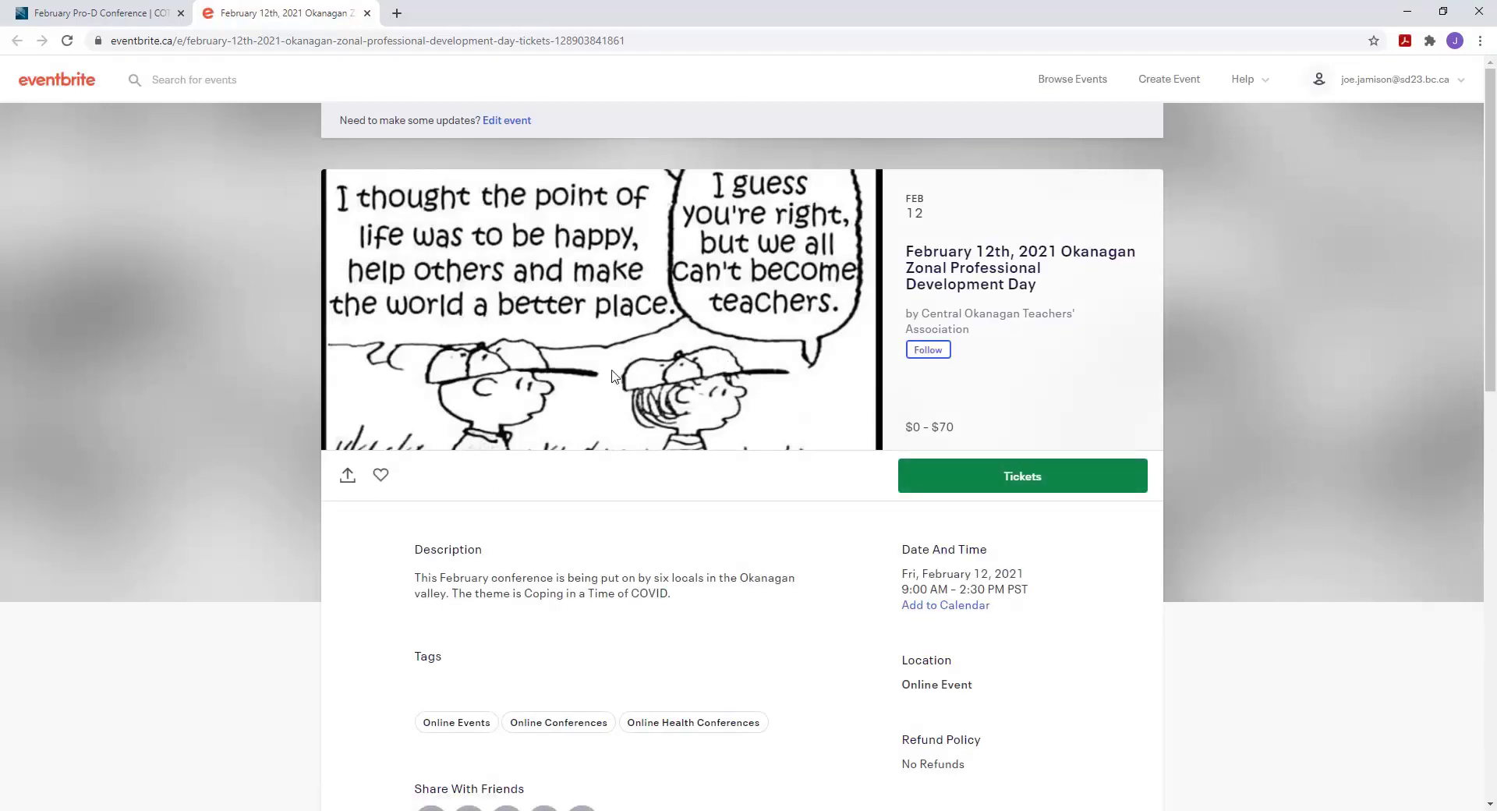
click(986, 482)
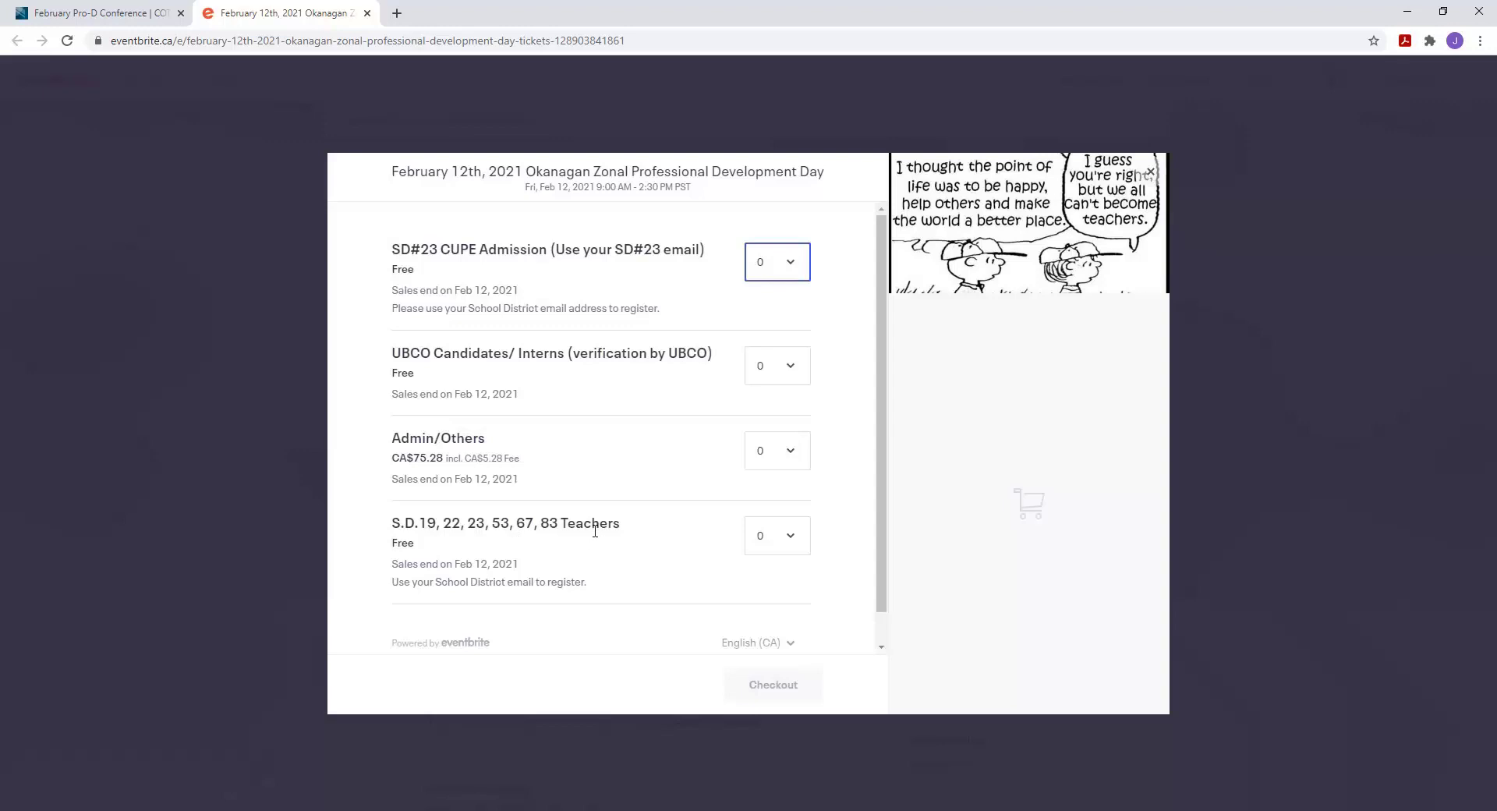
Step: Check out and register one free S.D.19, 22, 23, 53, 67, 83 Teachers ticket
click(790, 538)
click(762, 583)
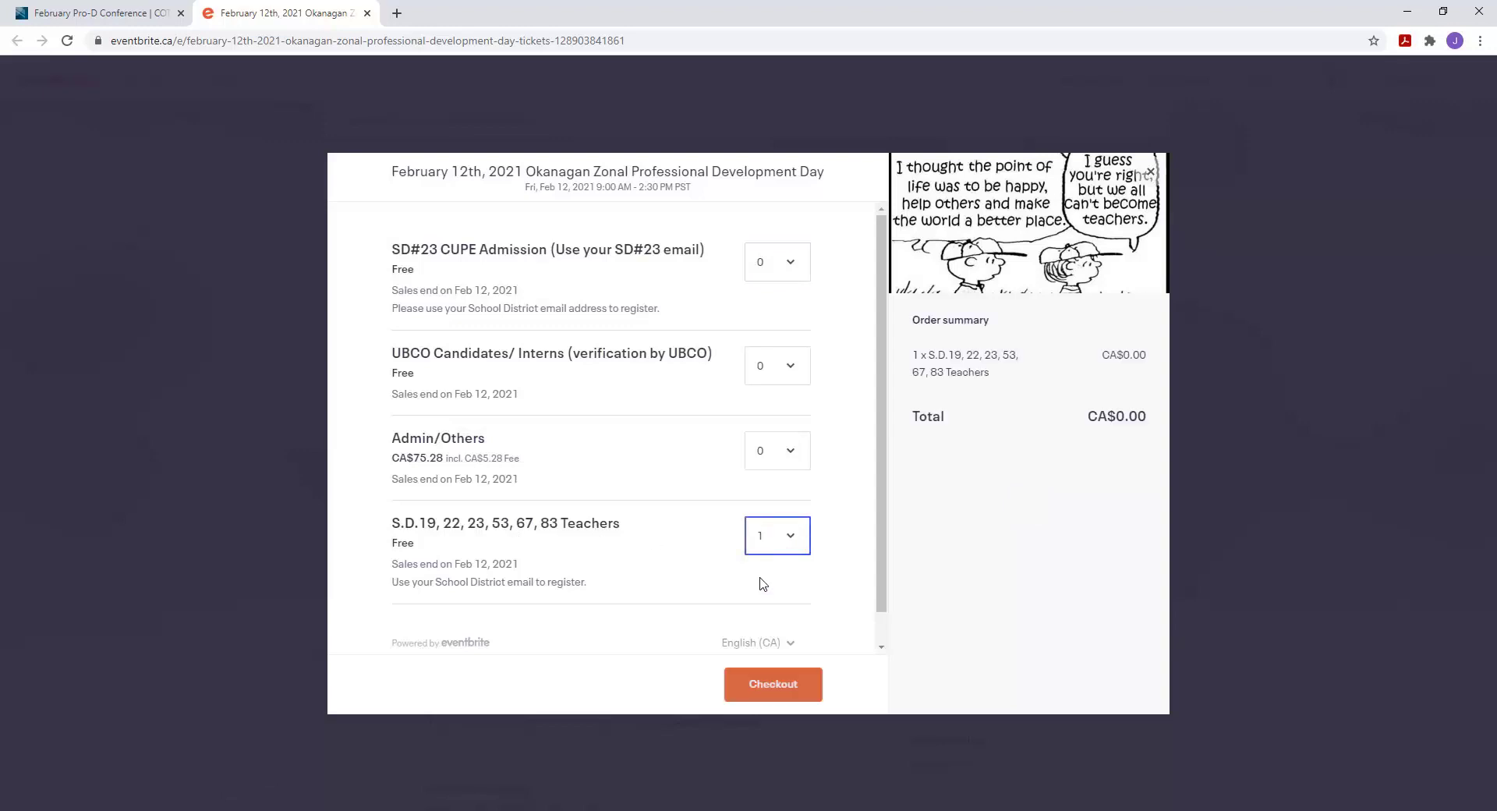
click(767, 689)
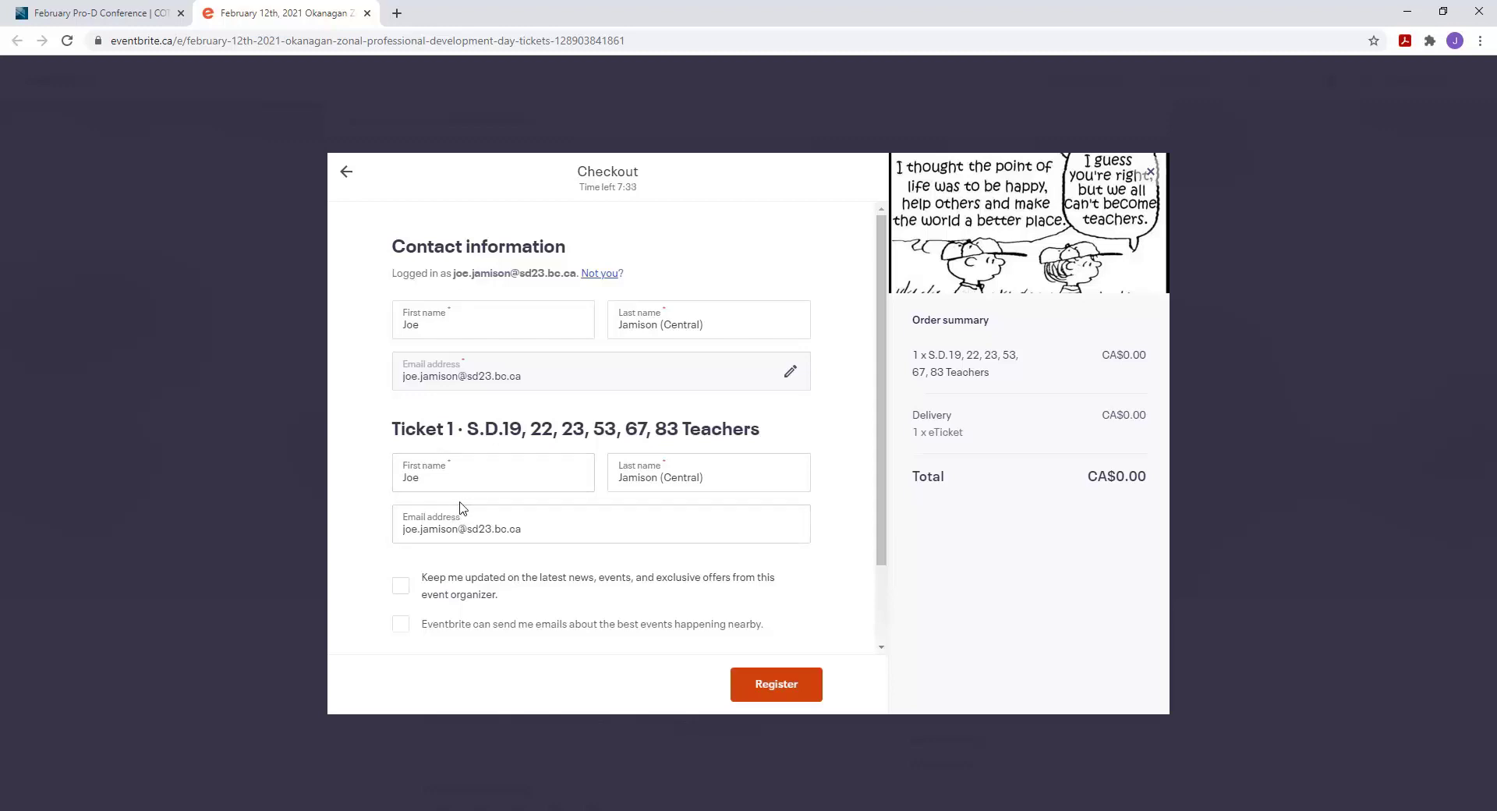
click(764, 686)
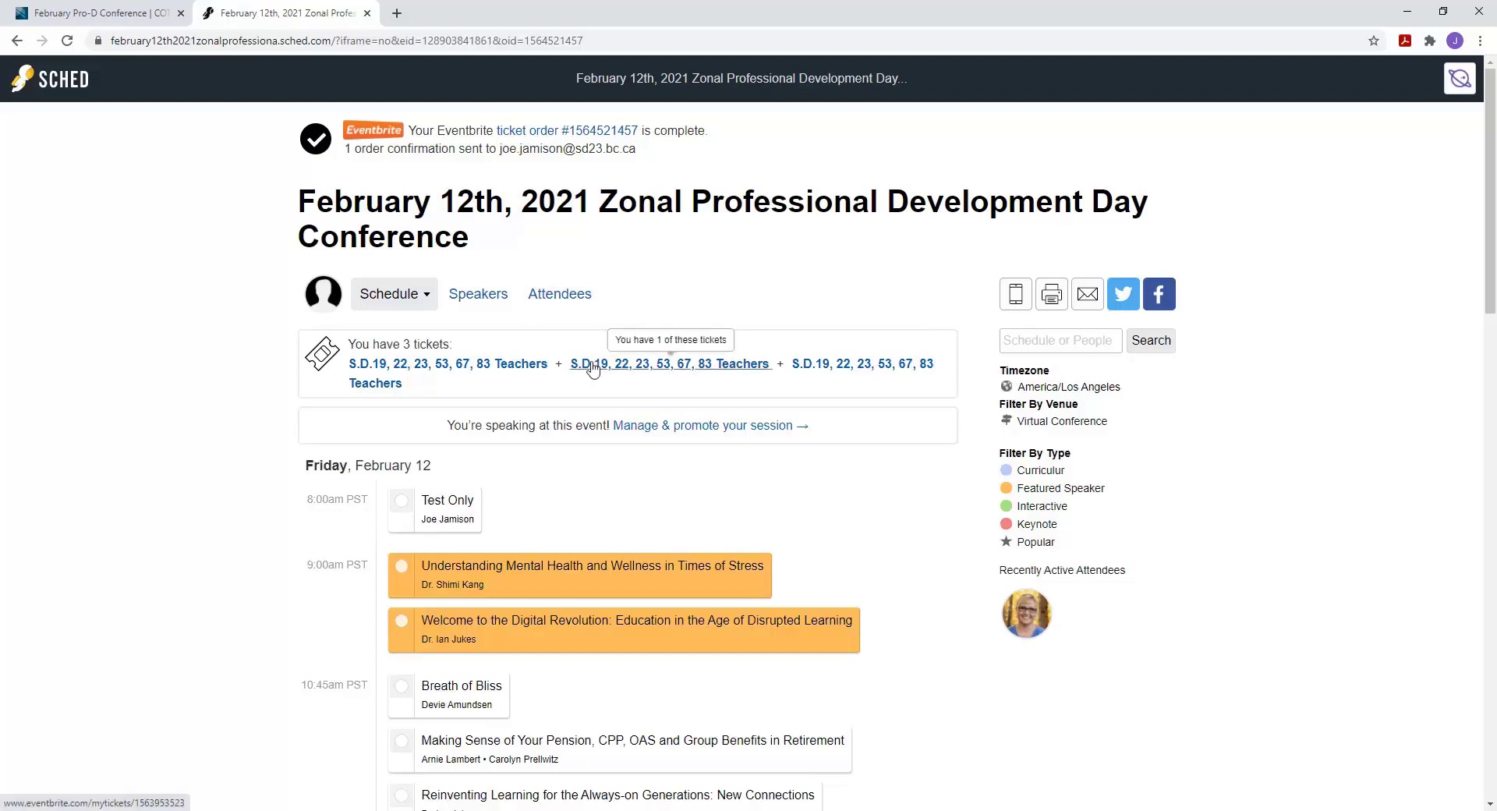
Step: Scroll through the Friday, February 12 sessions on the Sched conference page
scroll(559, 396, down, 2)
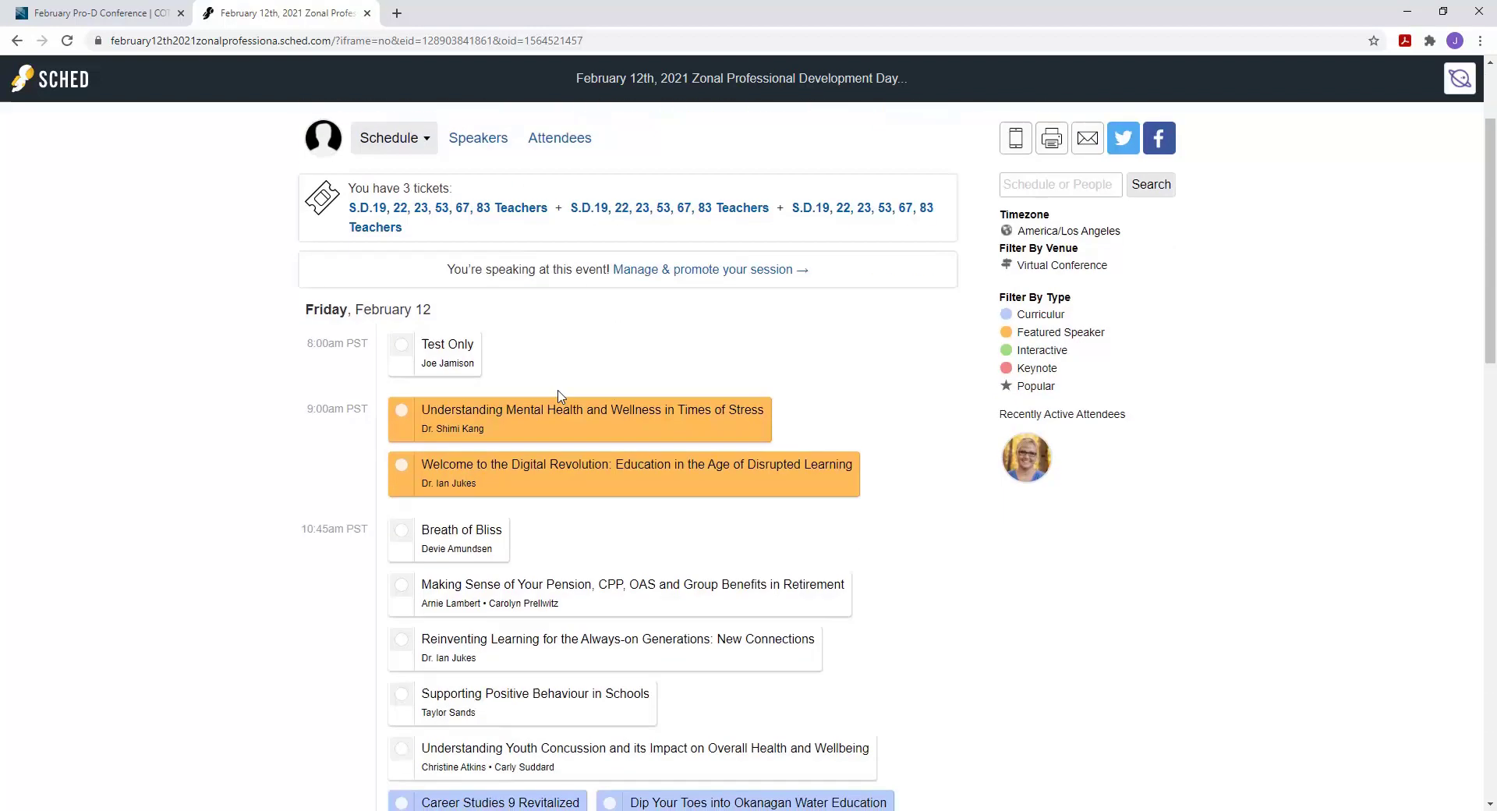
mouse_move(468, 431)
scroll(549, 350, up, 2)
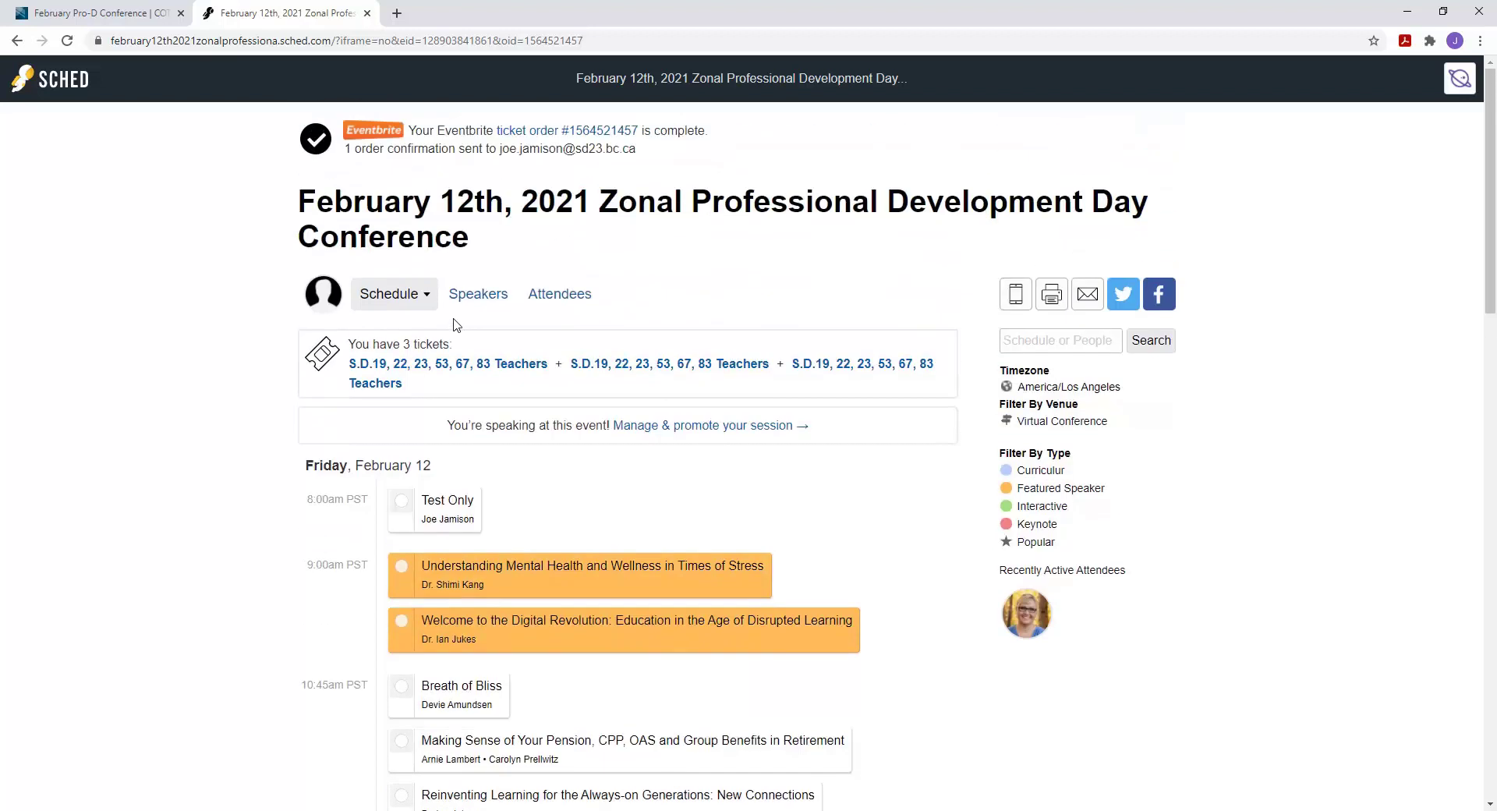
Step: Switch the schedule to the Expanded layout and read through the session descriptions and speakers
click(434, 299)
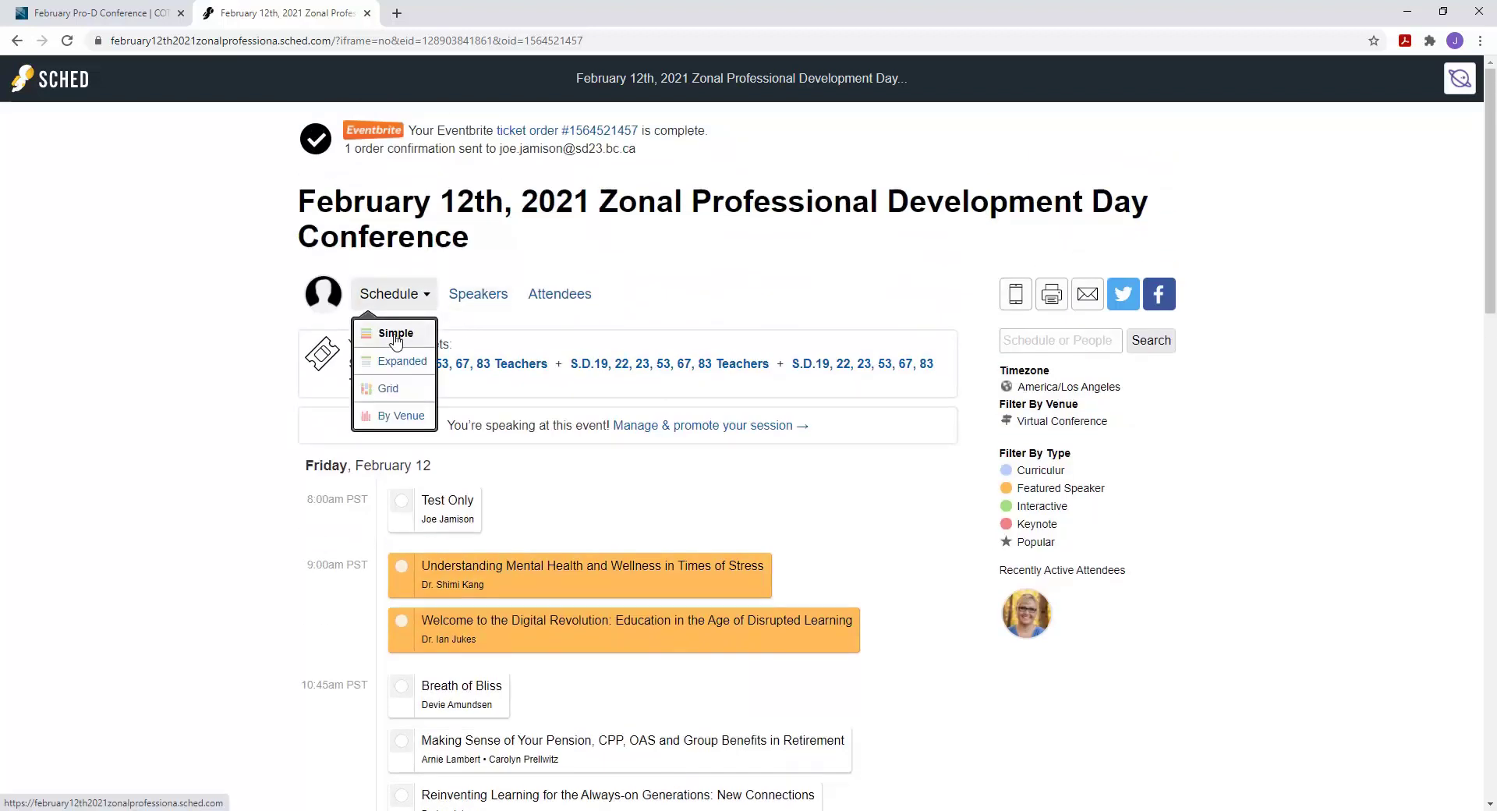
click(387, 361)
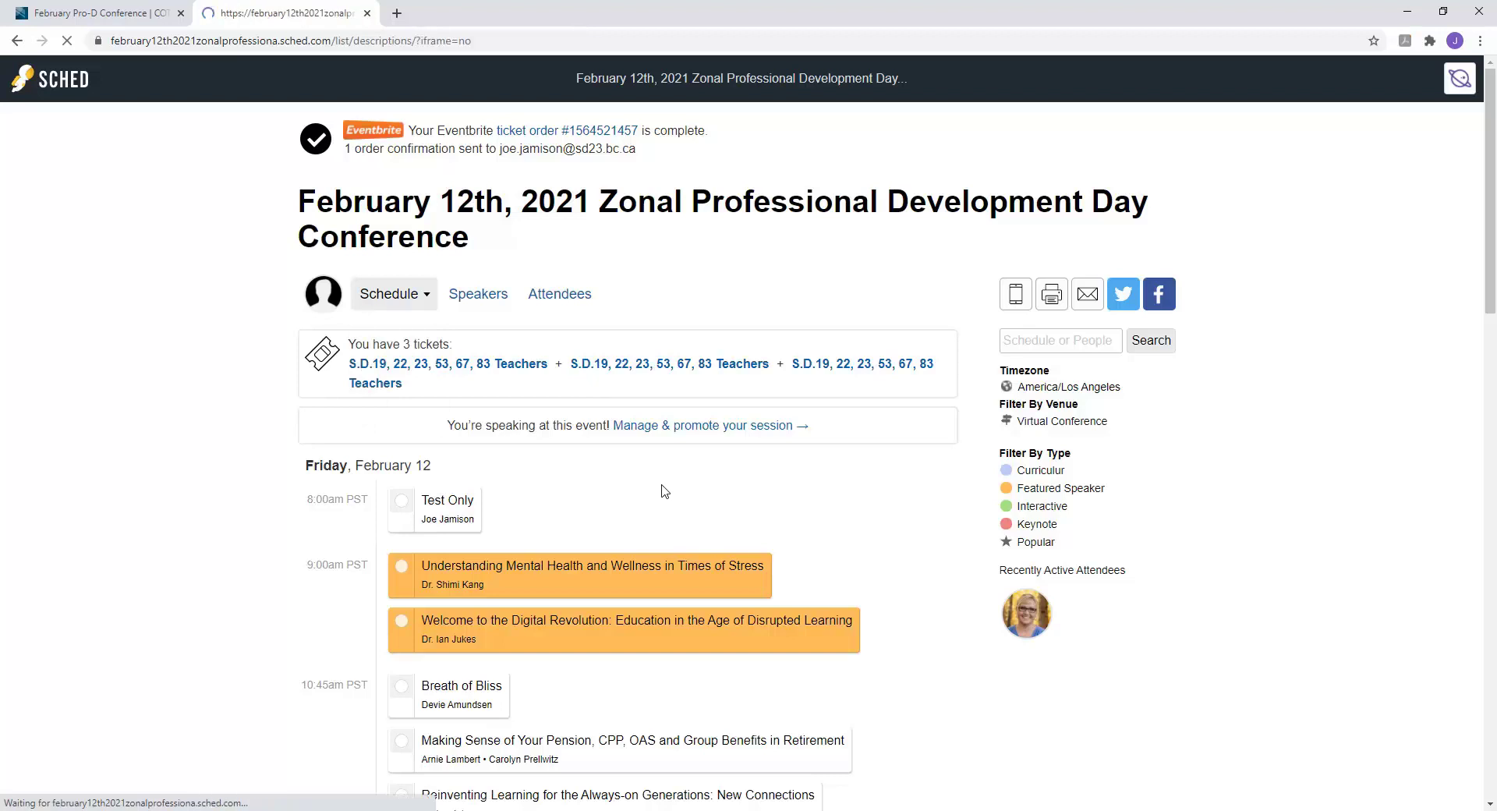
scroll(666, 495, down, 6)
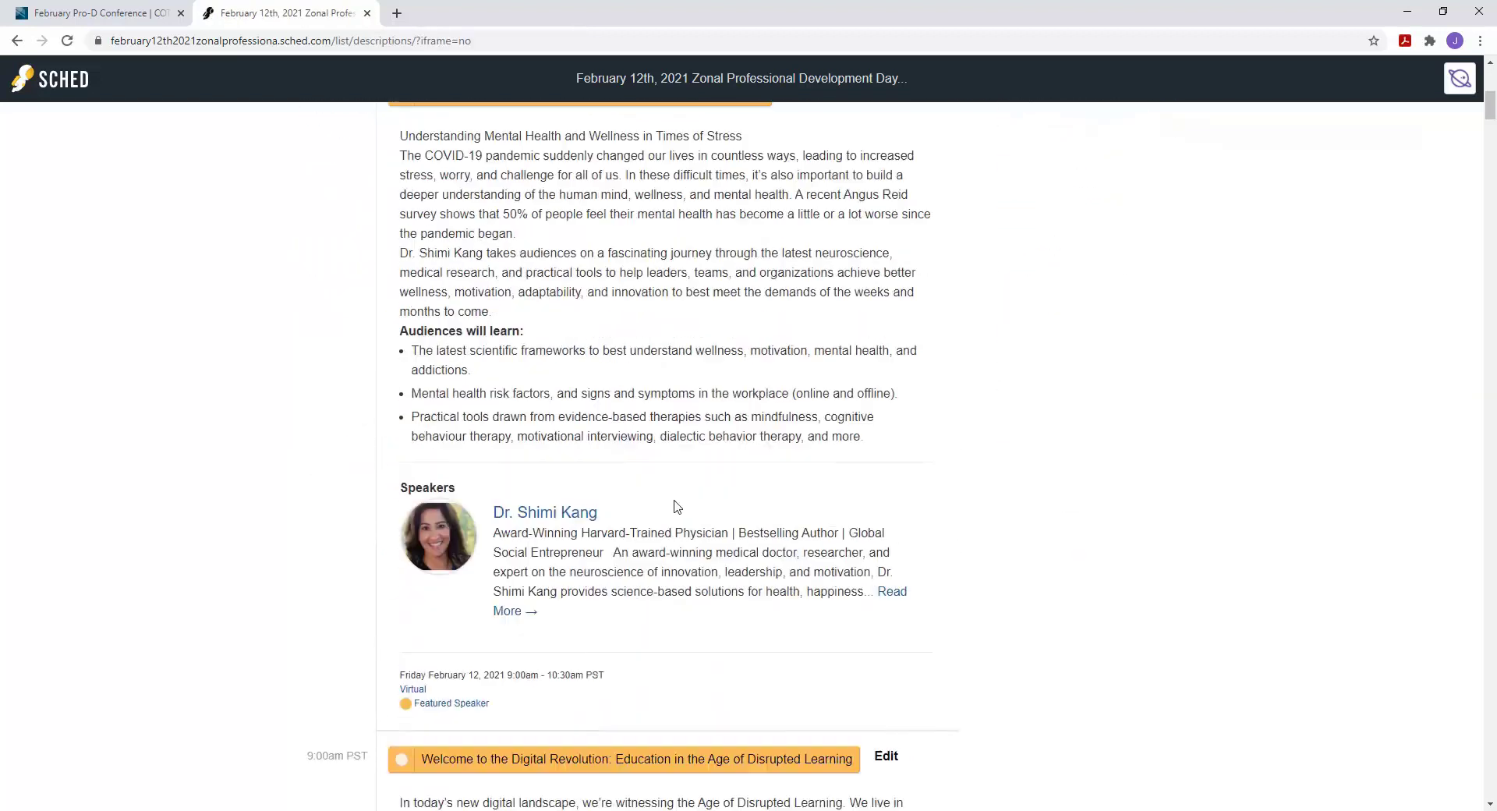
scroll(677, 506, down, 15)
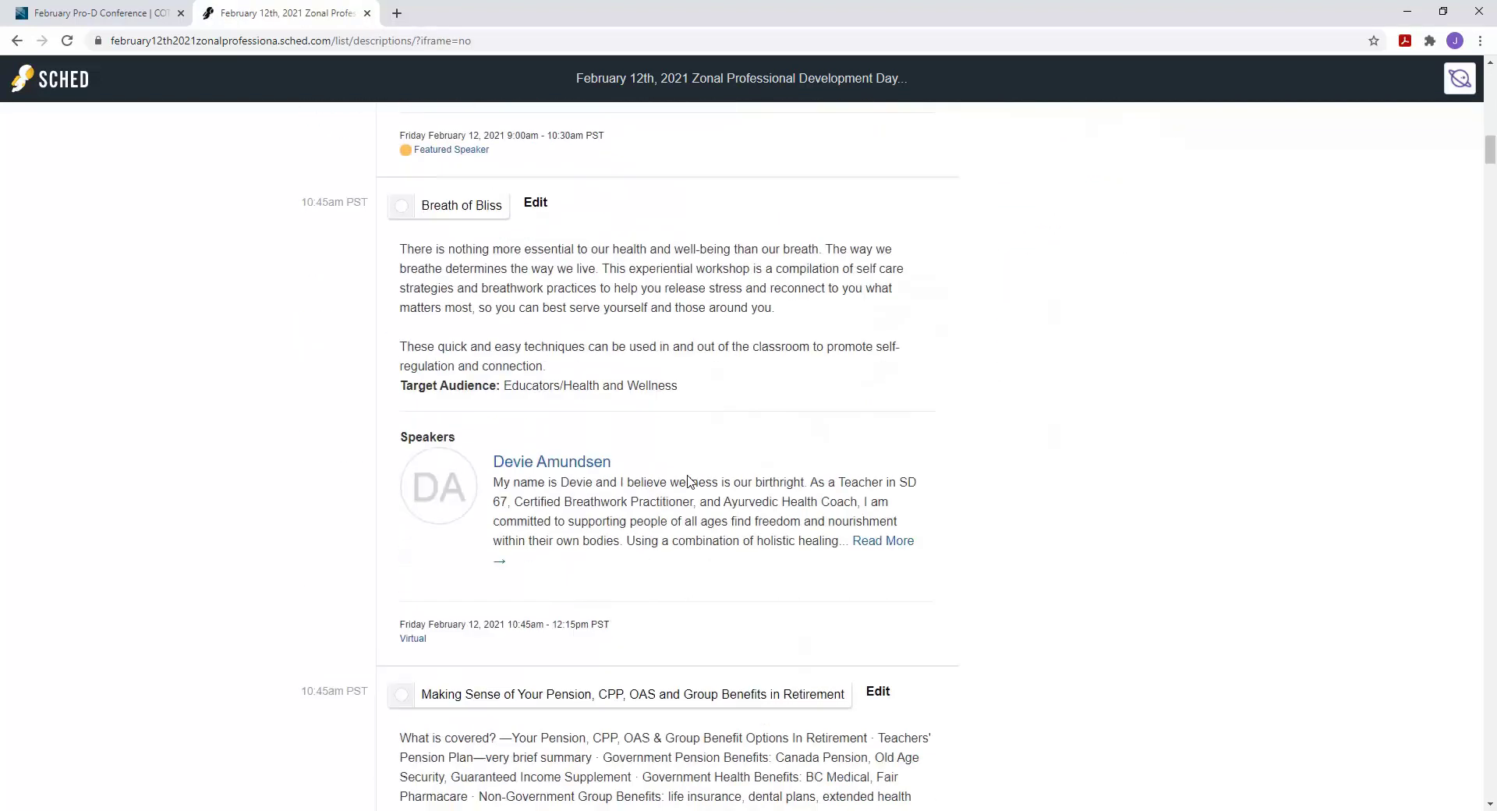
scroll(688, 481, down, 3)
scroll(645, 545, down, 3)
scroll(654, 530, up, 3)
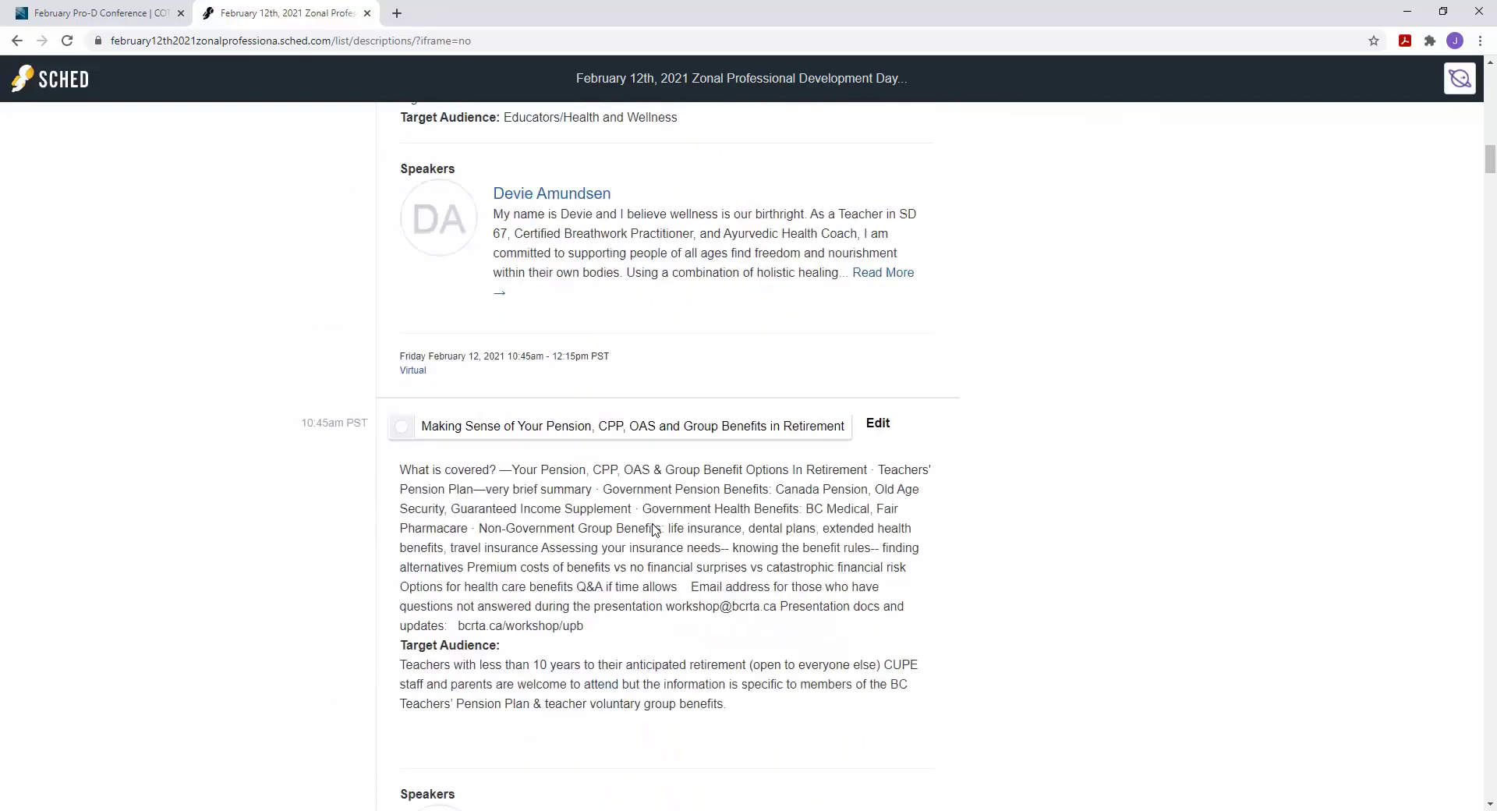
scroll(653, 530, up, 20)
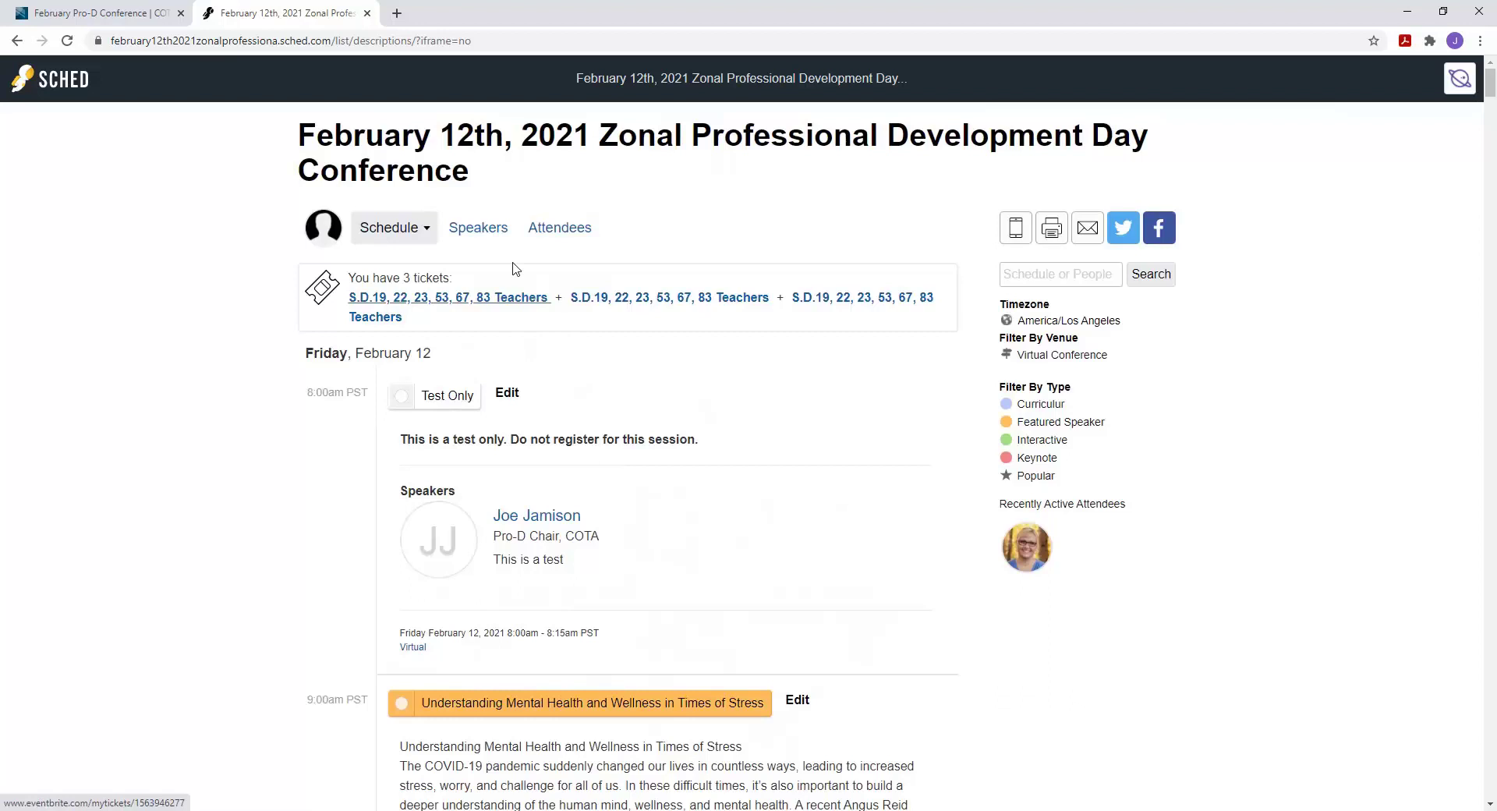
Step: Return to the Simple schedule layout and save the 9:00am stress and wellness session
click(390, 227)
click(391, 269)
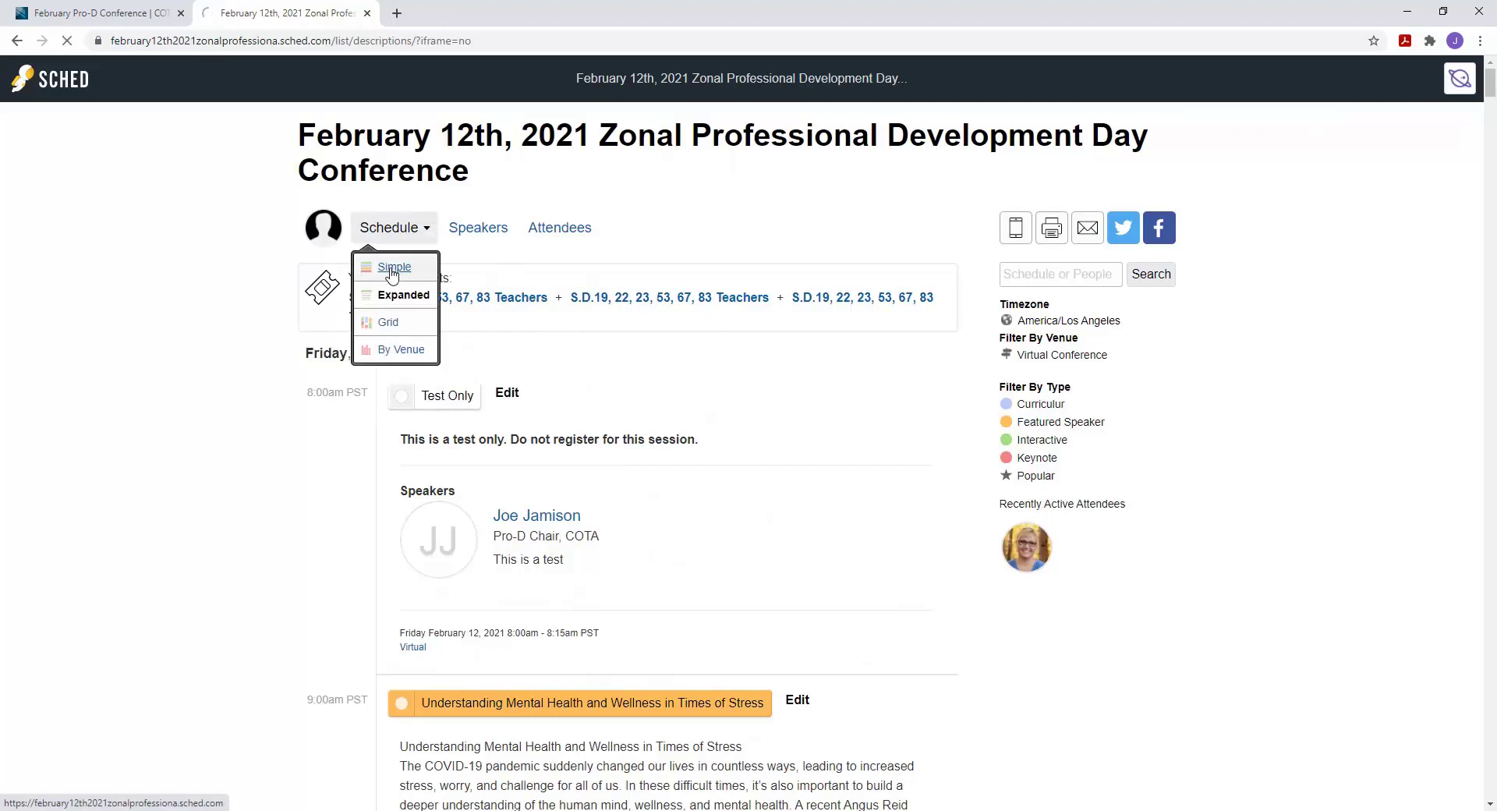
scroll(515, 355, down, 3)
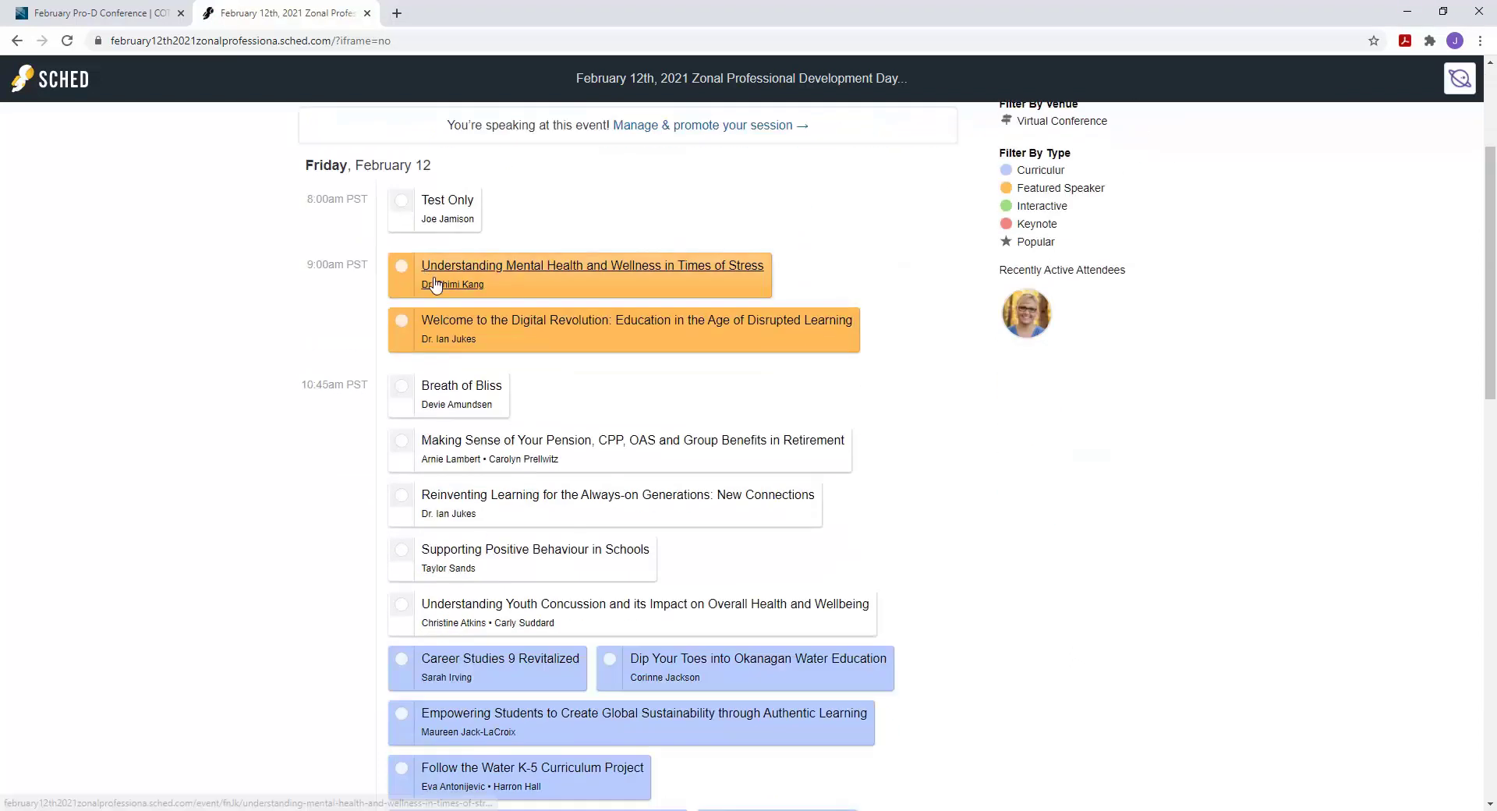
mouse_move(438, 286)
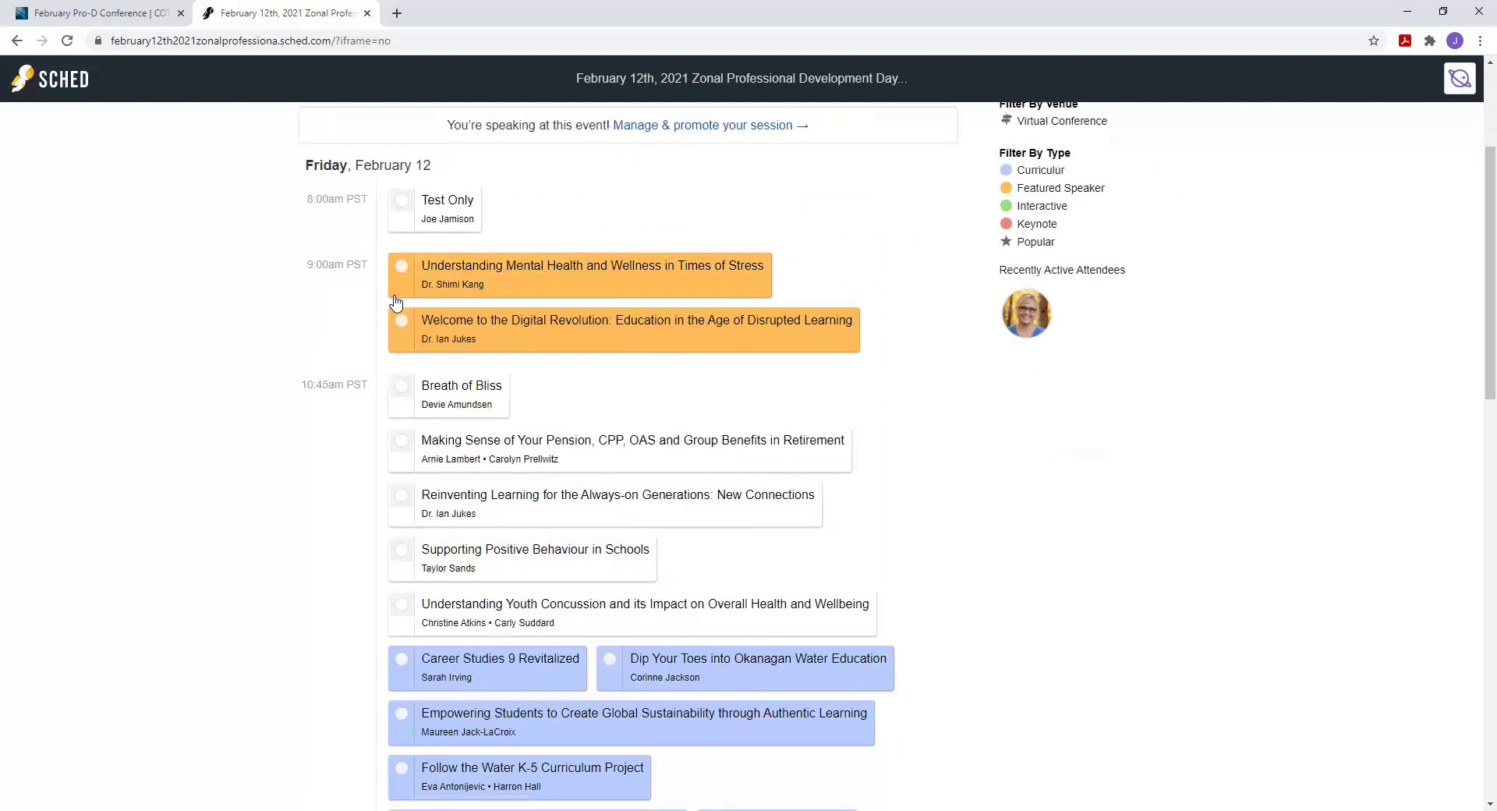
click(407, 265)
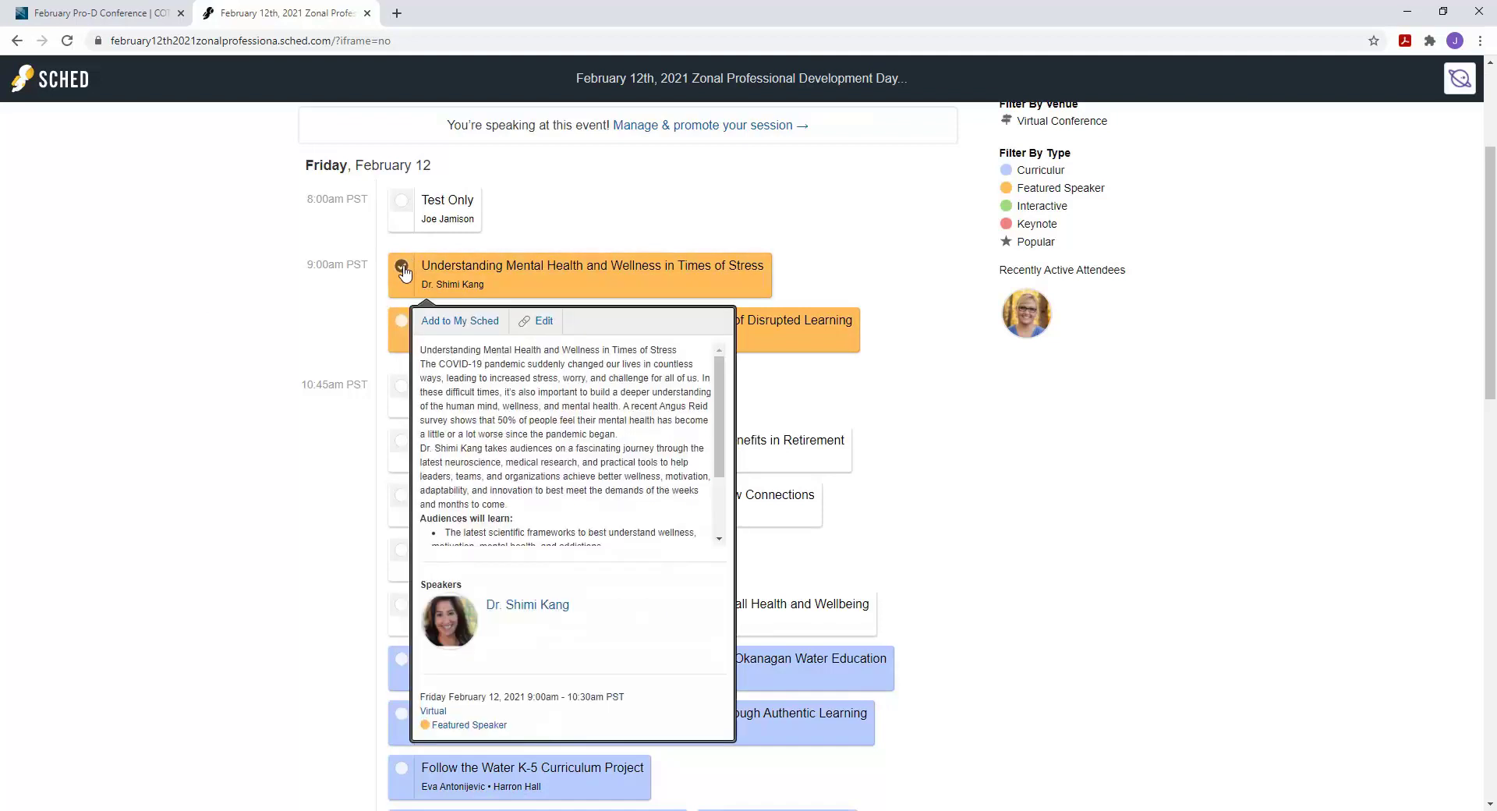
click(403, 270)
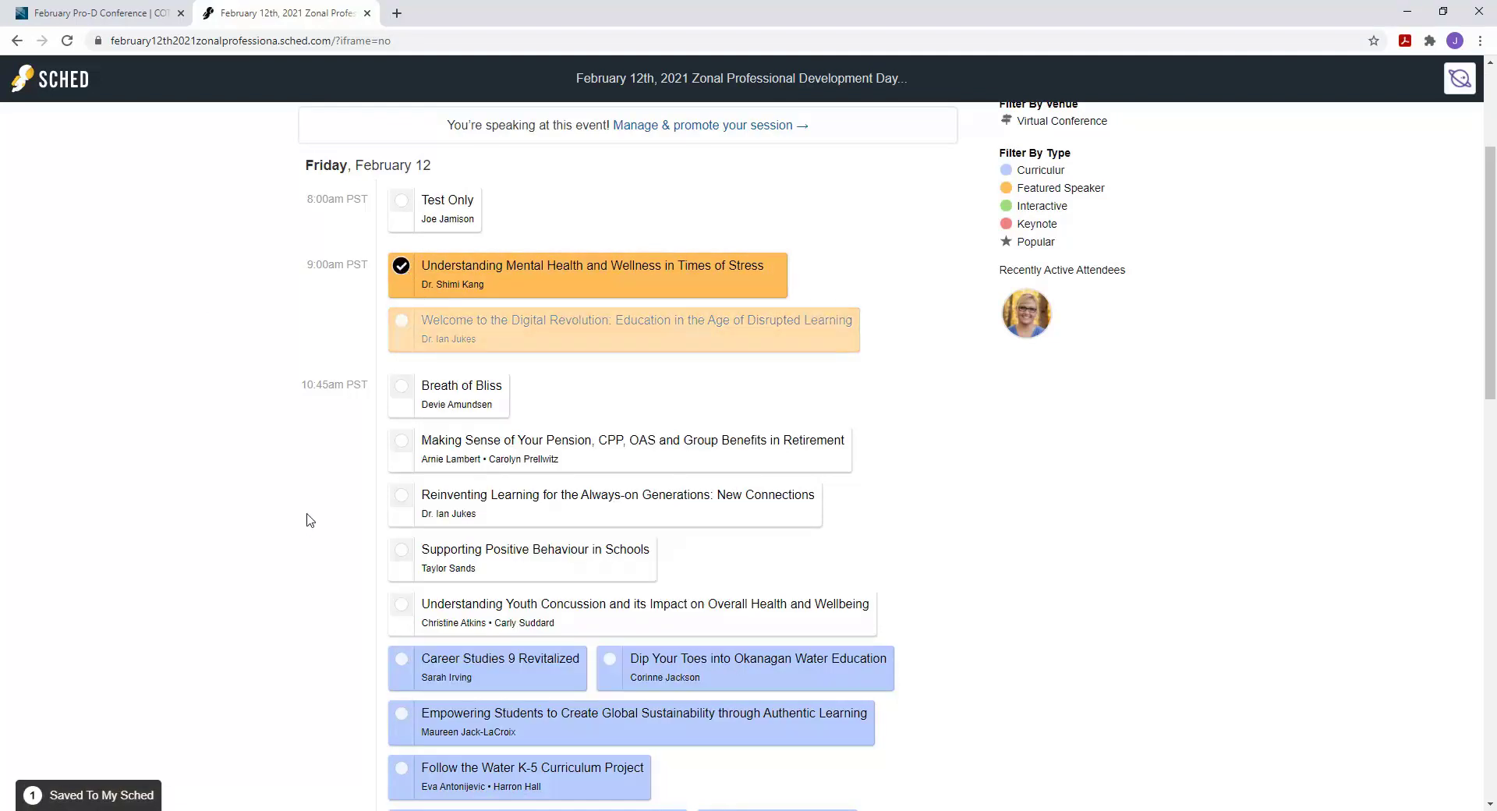
Step: Save the Fighting Systemic Racism and Promoting Mental Health Everywhere sessions to My Sched
scroll(315, 515, down, 3)
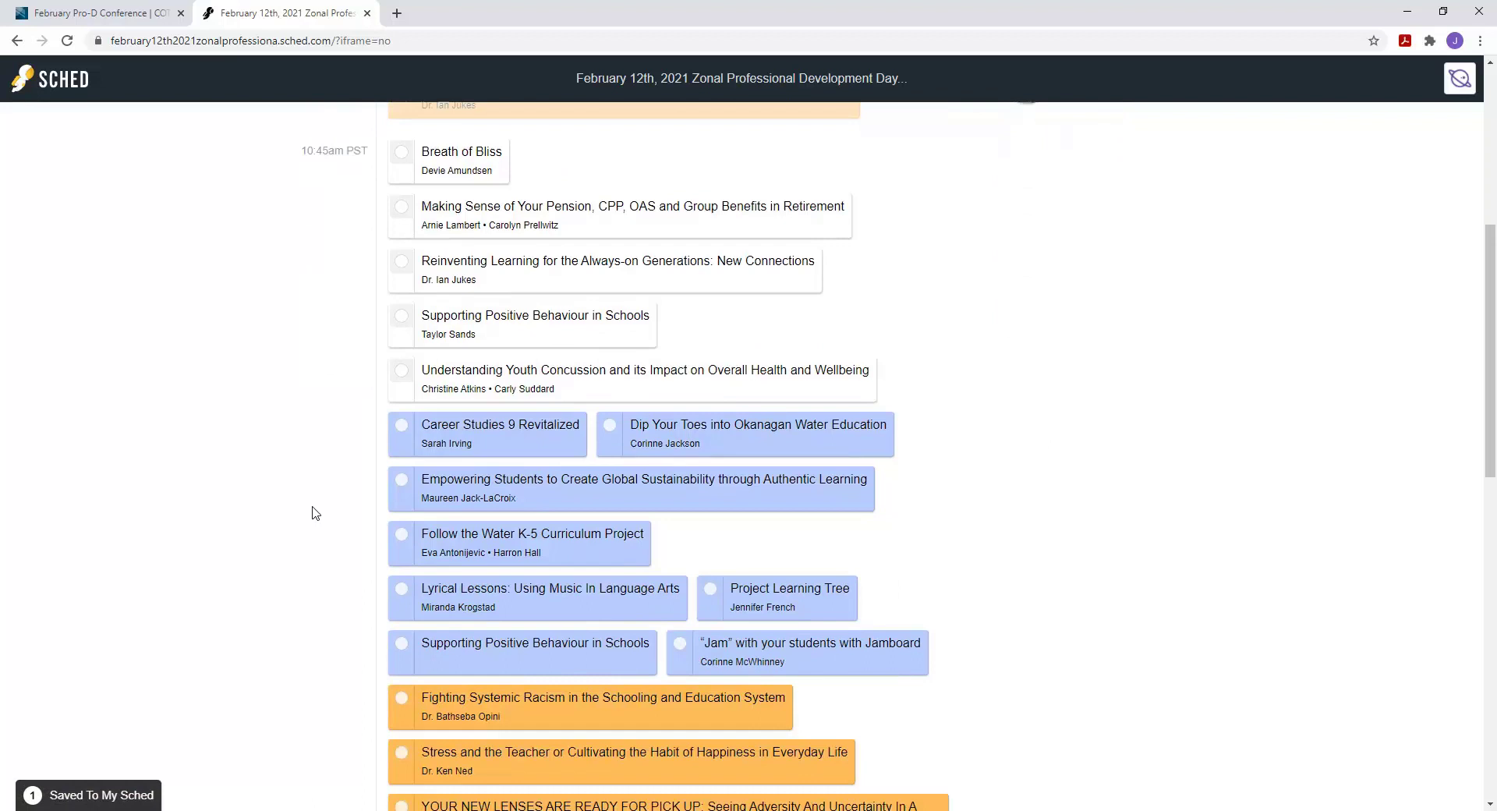
scroll(315, 513, down, 4)
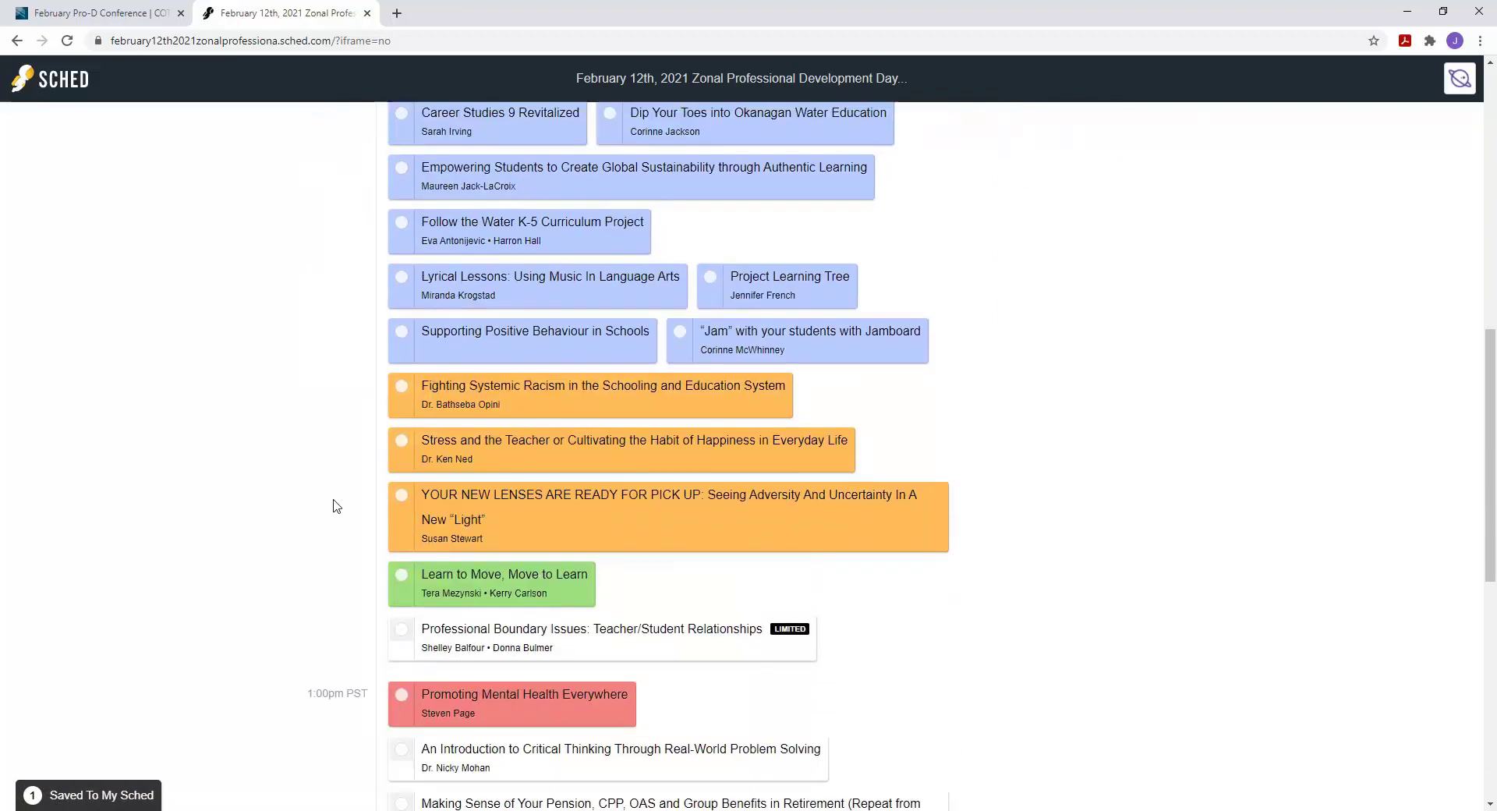
click(401, 387)
right_click(350, 382)
click(317, 337)
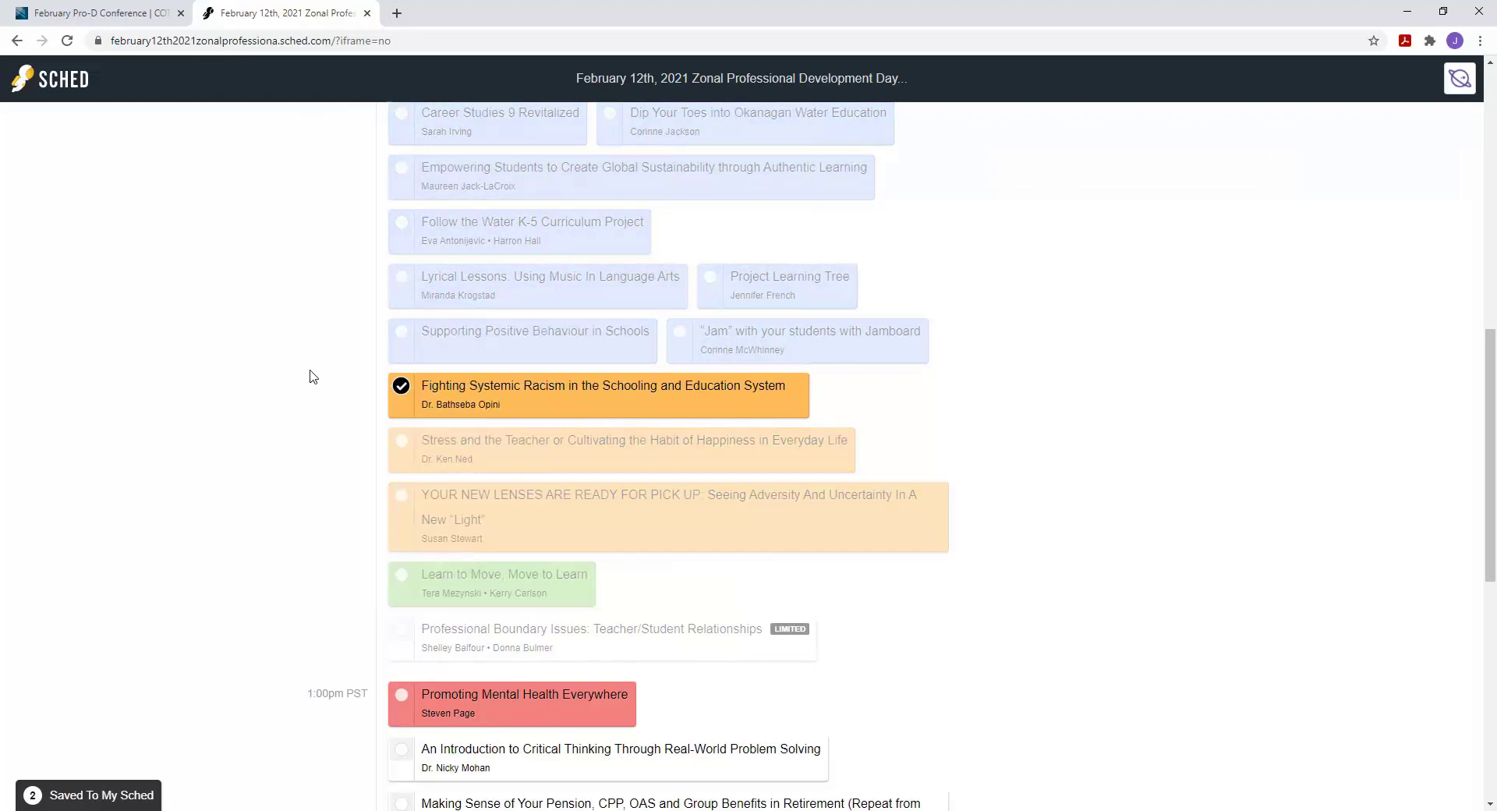
scroll(310, 377, down, 4)
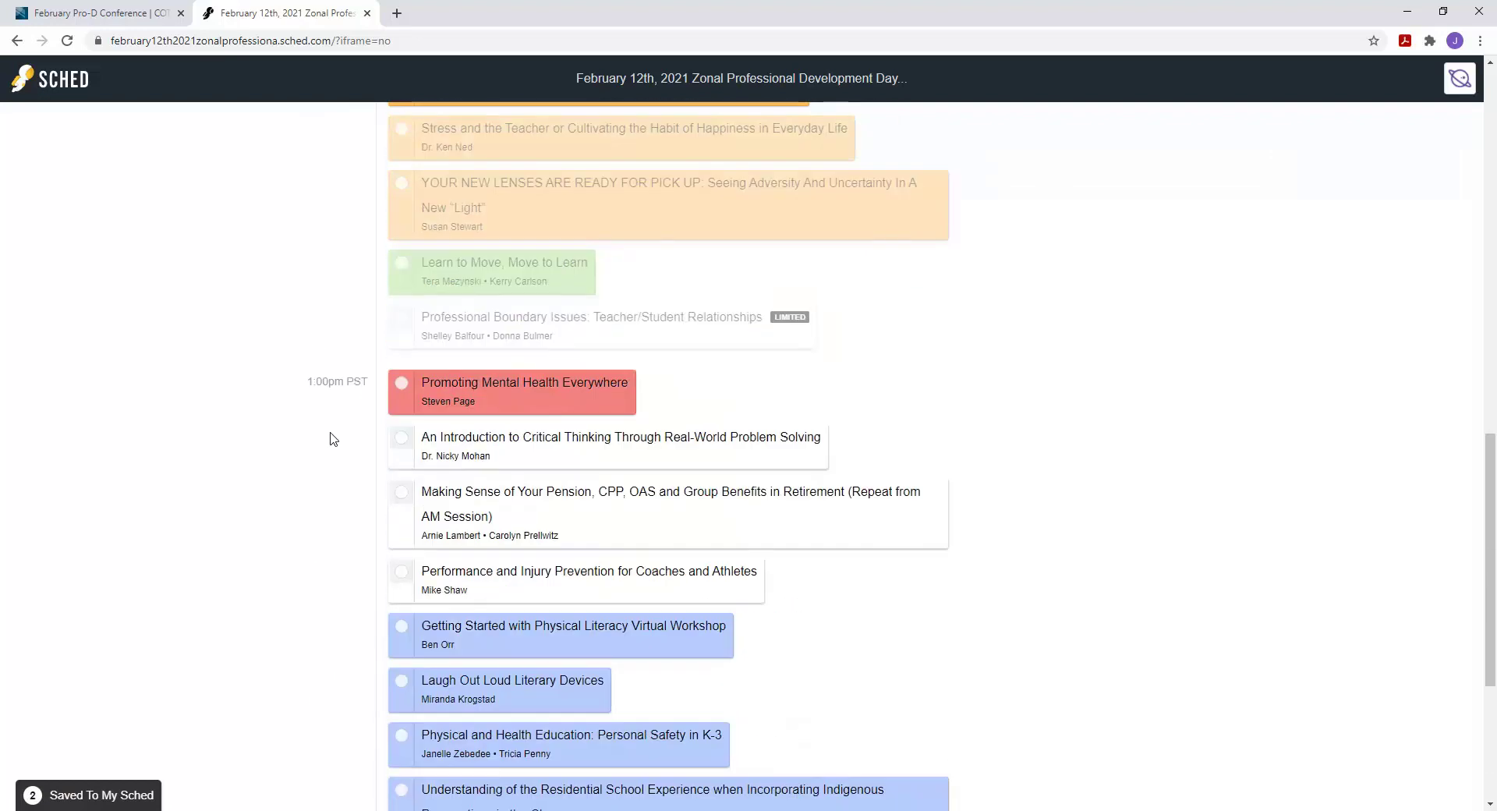
click(402, 384)
scroll(311, 453, down, 4)
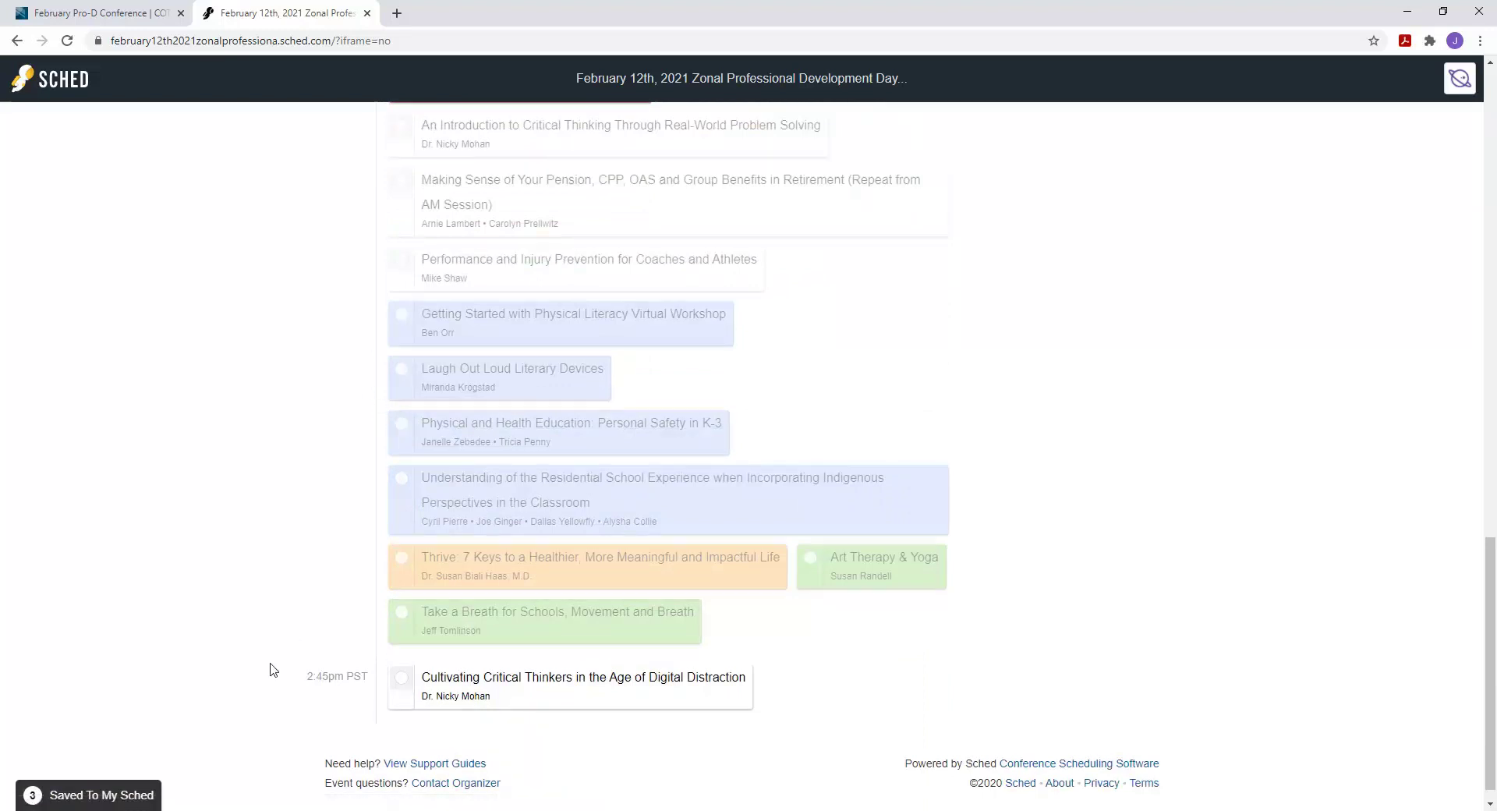
Step: Open My Sched, review the three saved Friday sessions, and email the schedule to myself
click(70, 795)
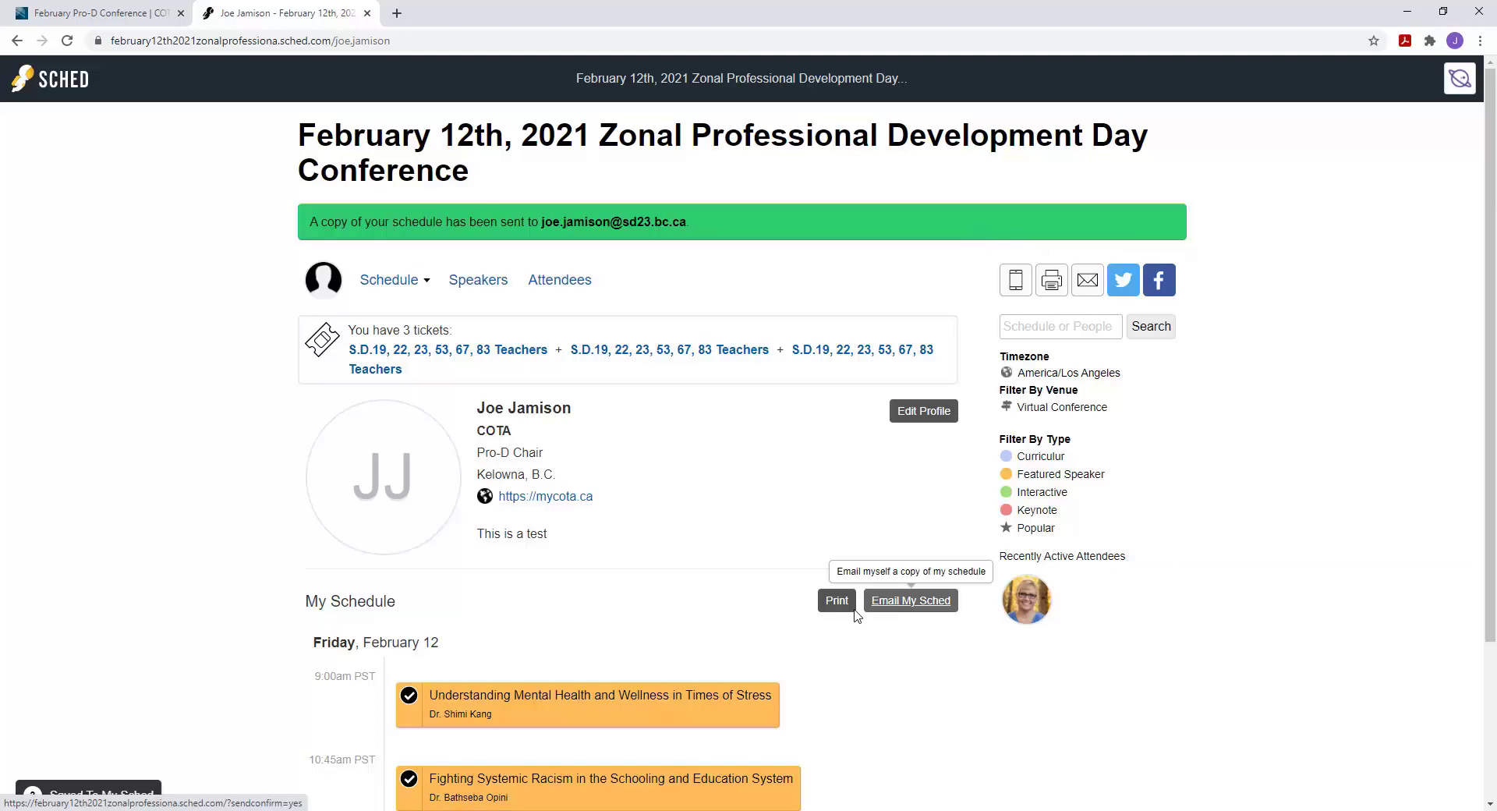
scroll(388, 553, down, 1)
scroll(388, 554, down, 2)
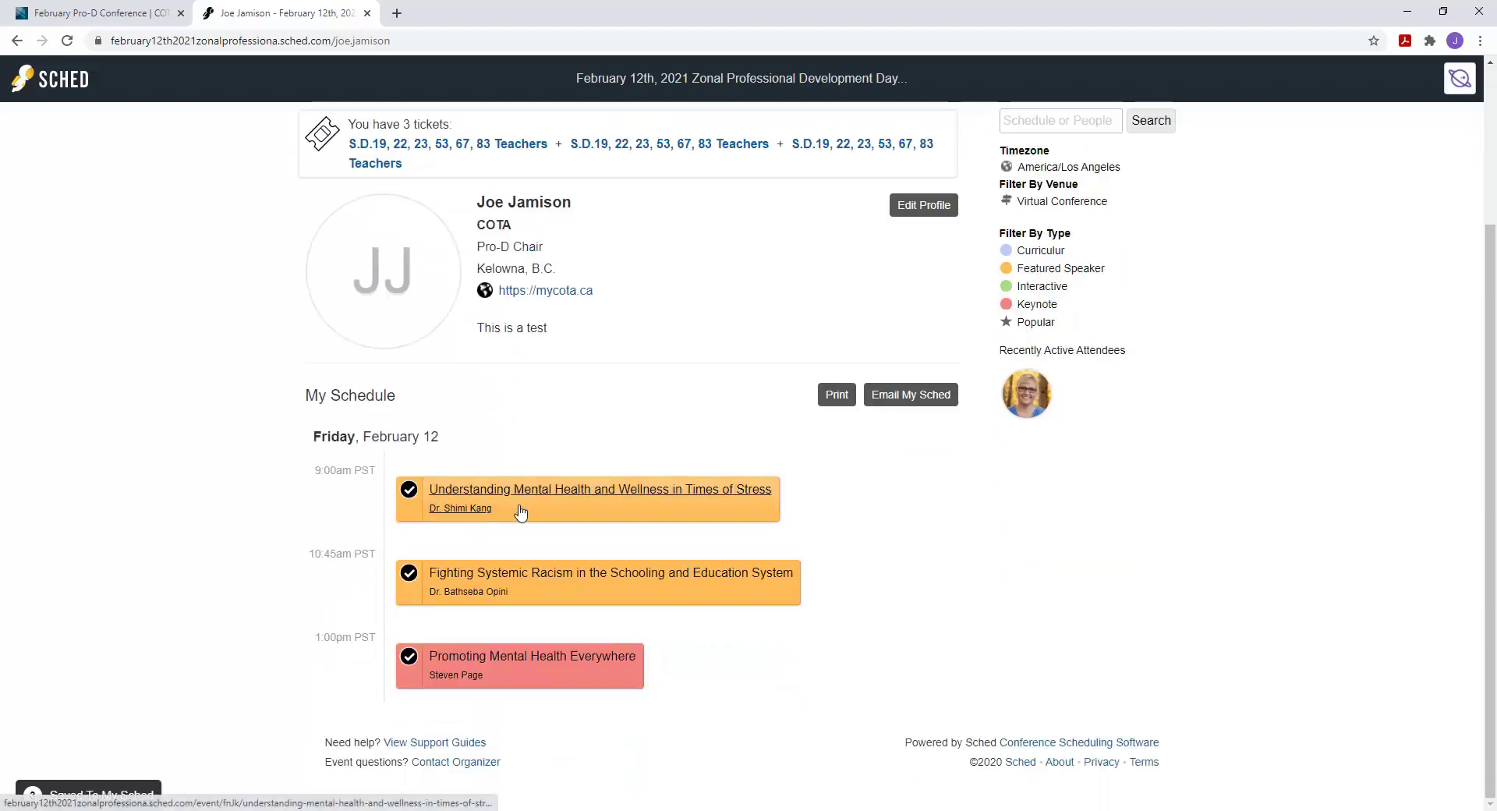
scroll(579, 590, up, 3)
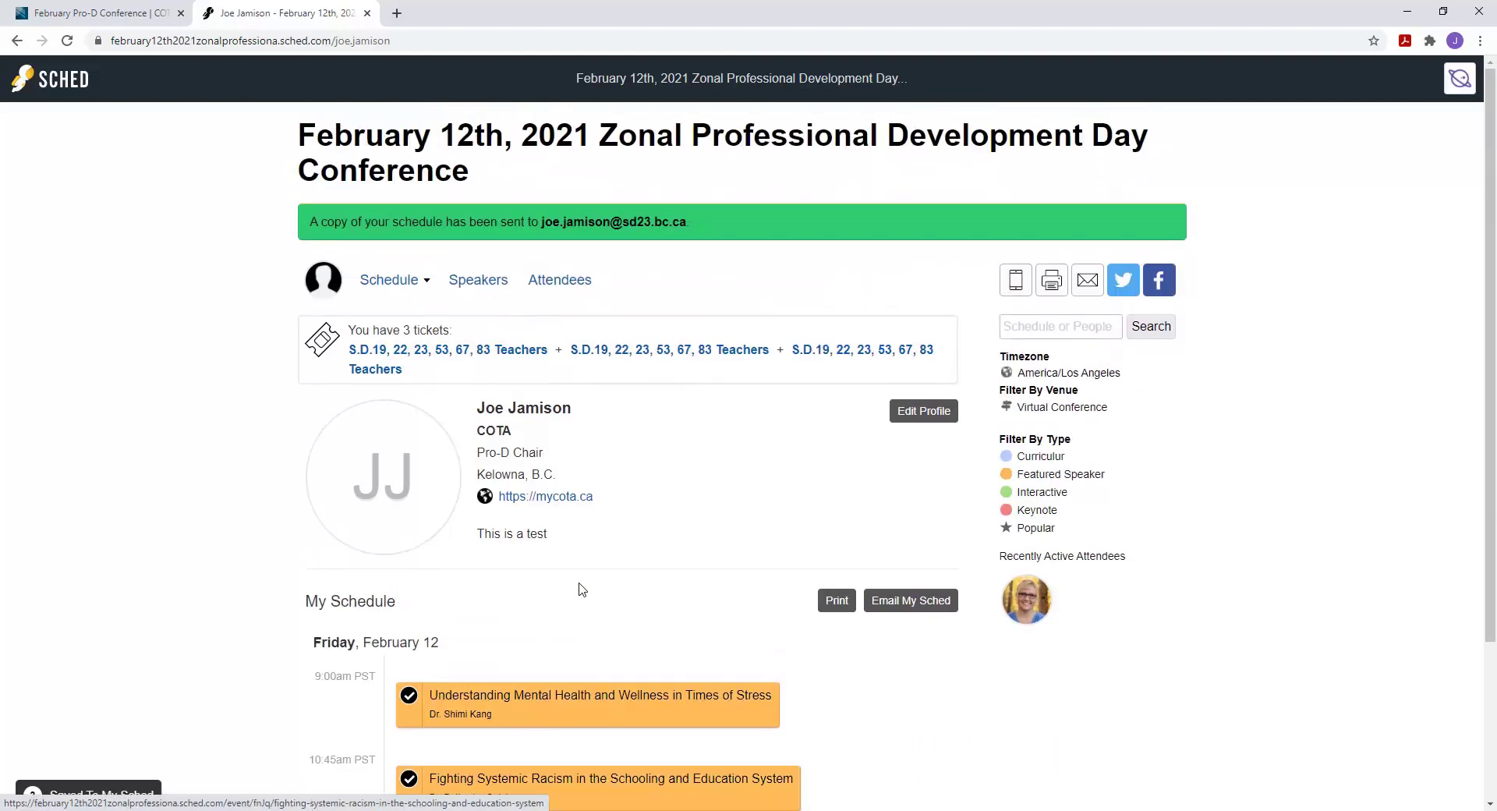